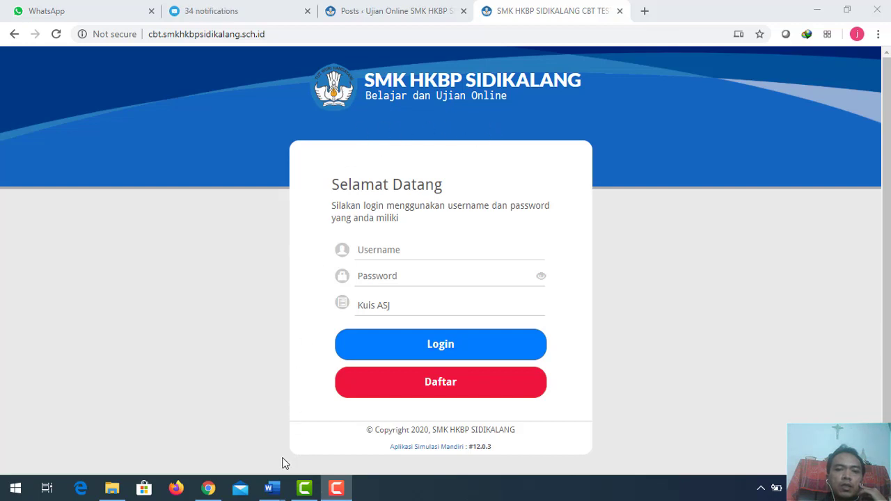
- Switch to the Contoh Demo Soal document in Word and start registering a new blog account with WordPress as the provider
mouse_move(272, 487)
click(221, 451)
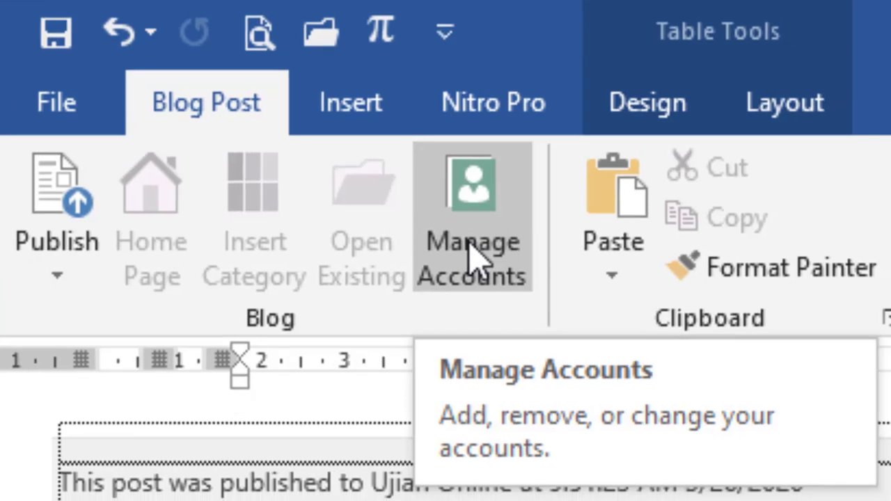
click(485, 263)
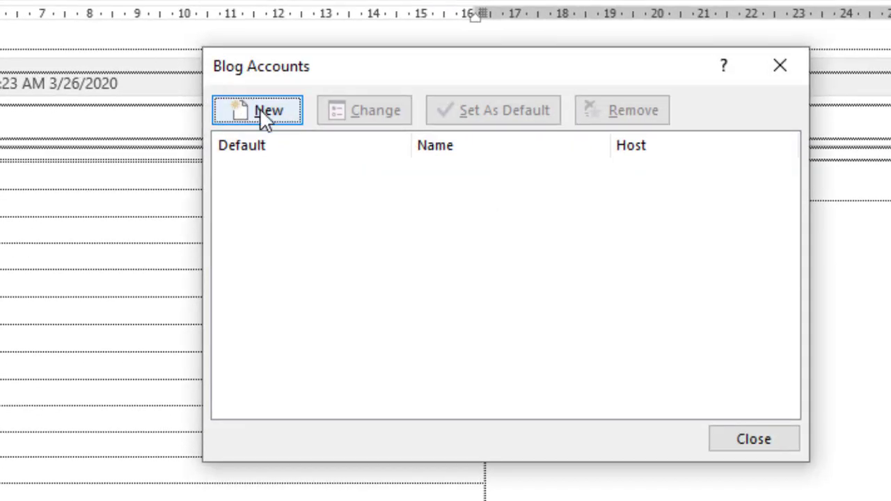
click(261, 111)
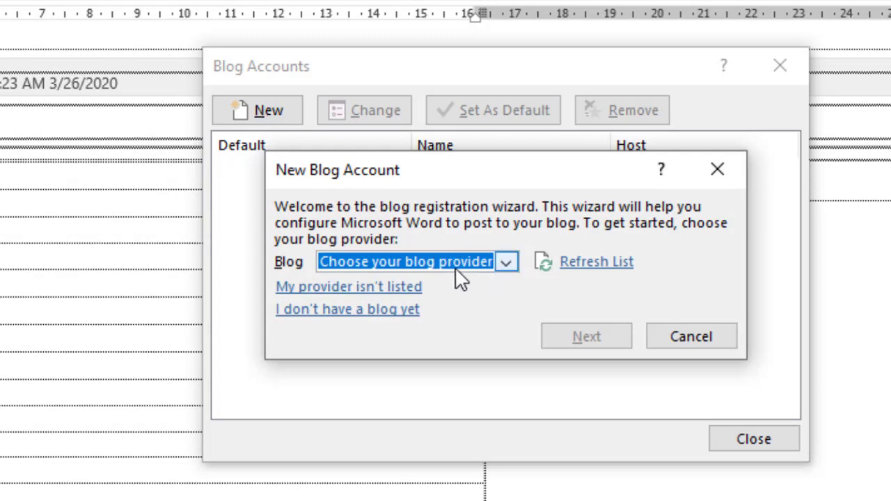
click(506, 262)
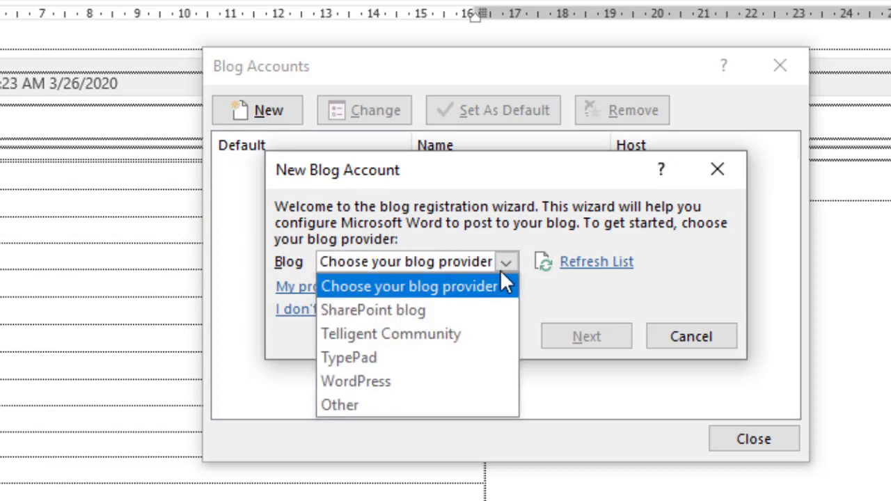
click(382, 381)
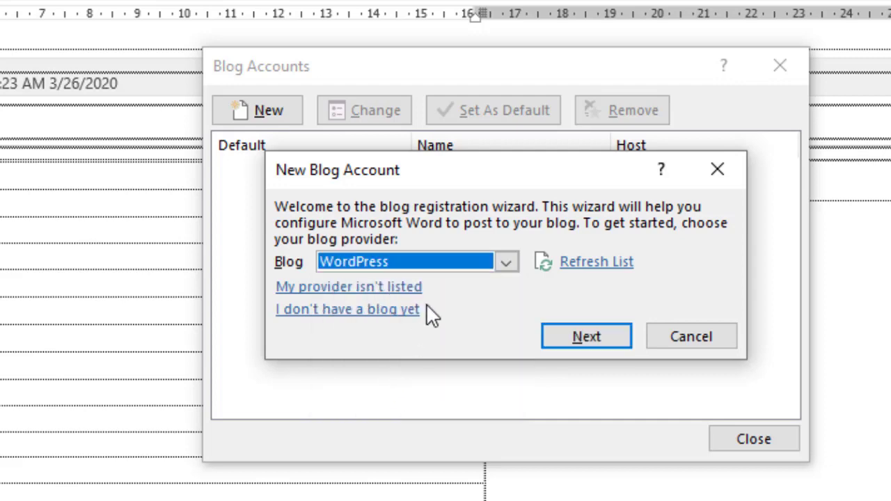
click(581, 338)
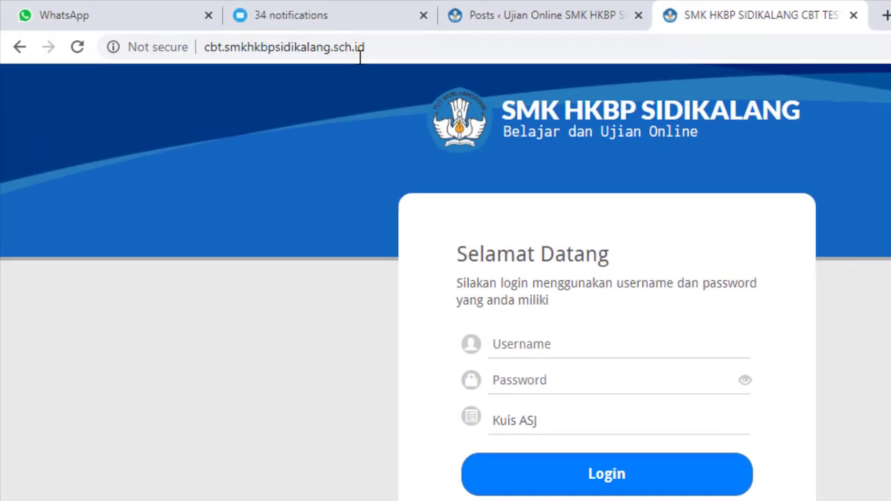
- Switch to Chrome and copy the exam site's address, cbt.smkhkbpsidikalang.sch.id
click(358, 50)
right_click(349, 54)
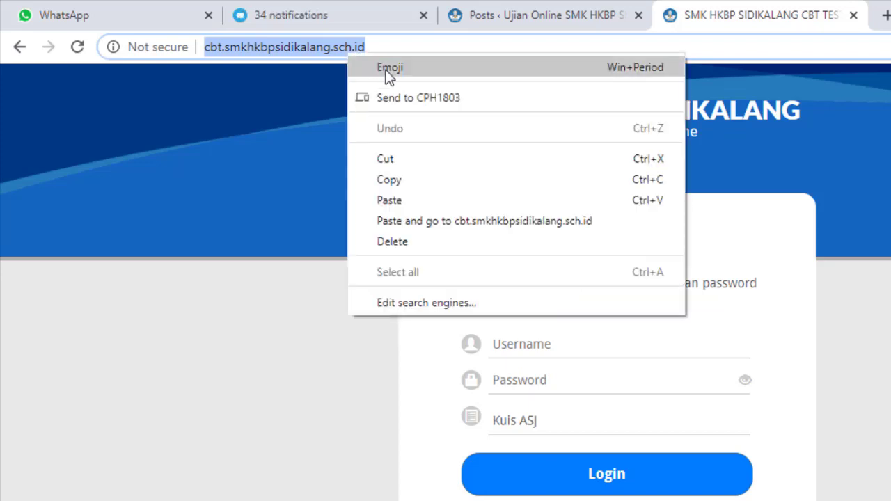
click(394, 181)
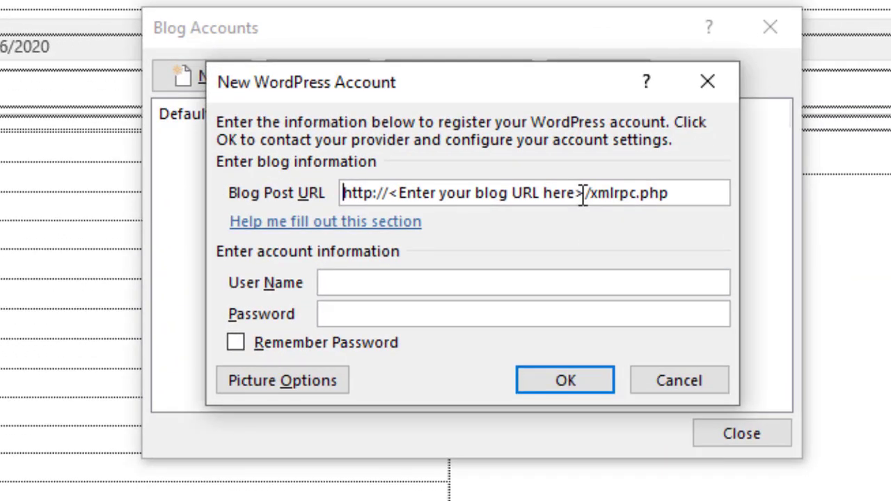
drag(576, 192, 335, 186)
key(Delete)
key(Delete)
key(Delete)
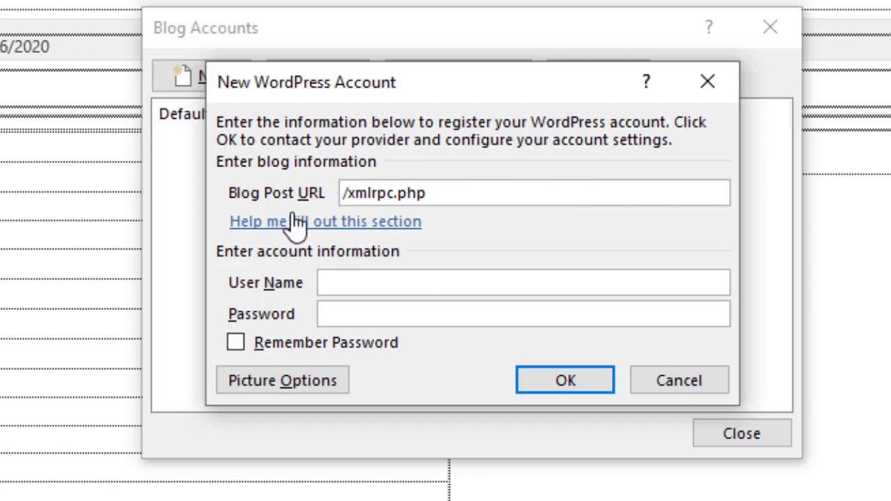
key(ctrl+v)
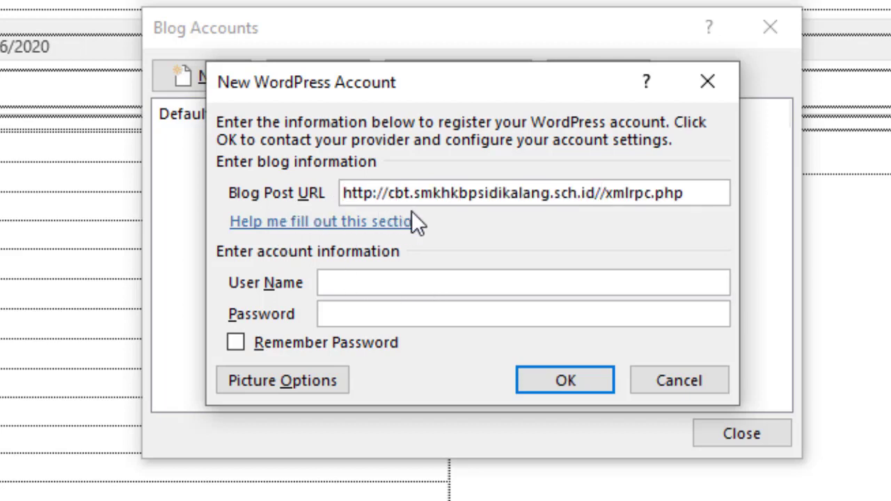
click(375, 196)
text(s)
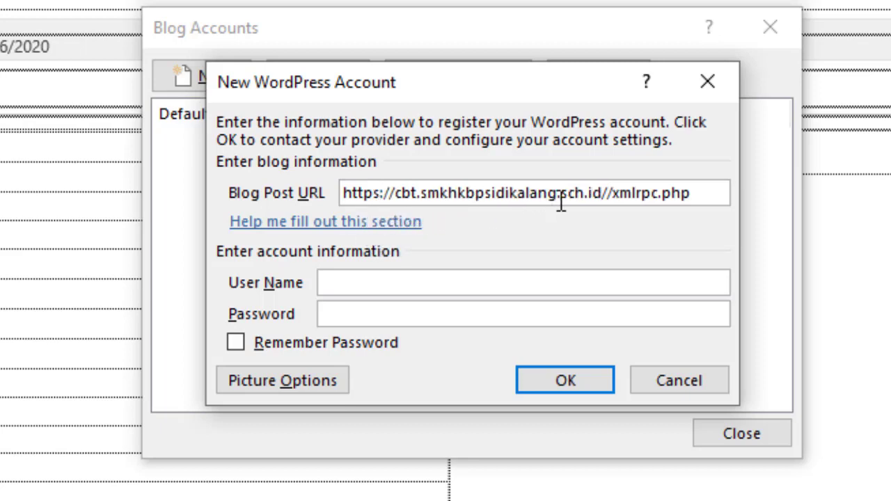
click(608, 197)
key(BackSpace)
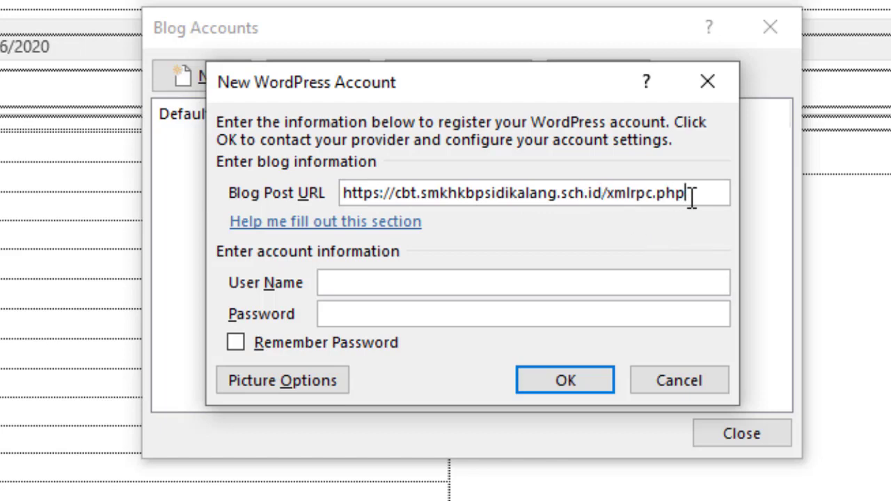
drag(686, 197, 610, 197)
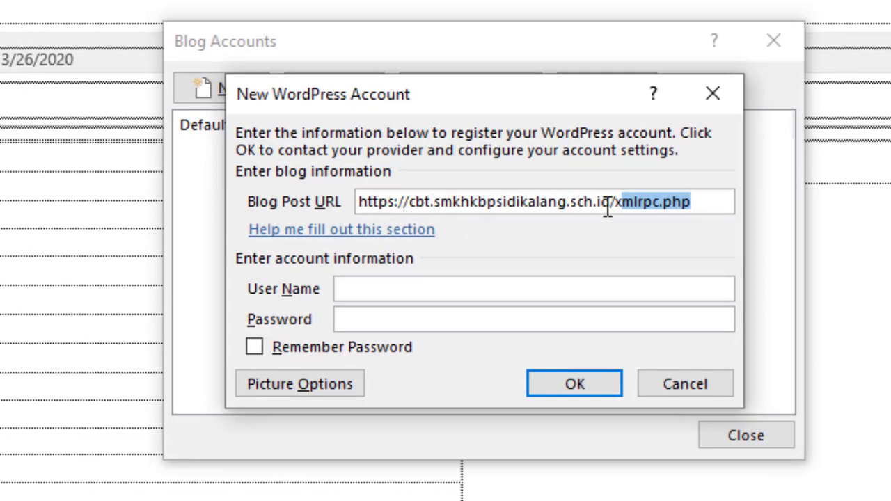
- Enter guru as the user name, fill in the account password, and enable Remember Password
click(449, 293)
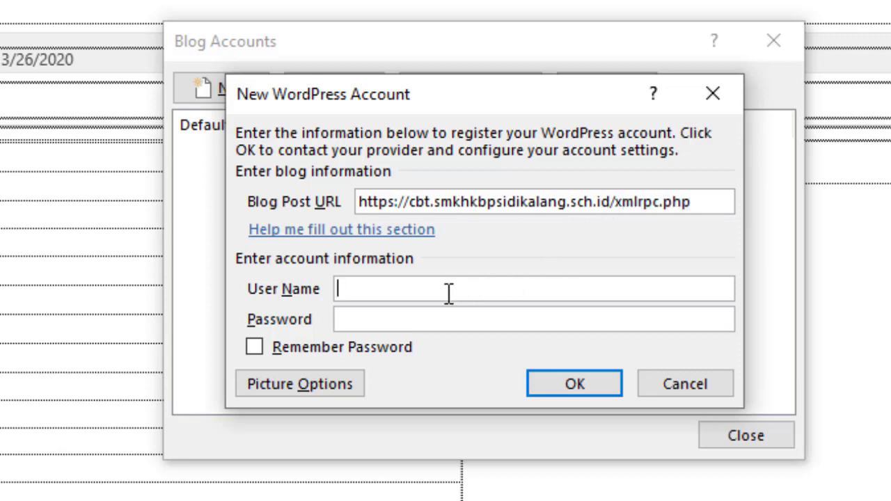
text(guru)
key(Tab)
text(****)
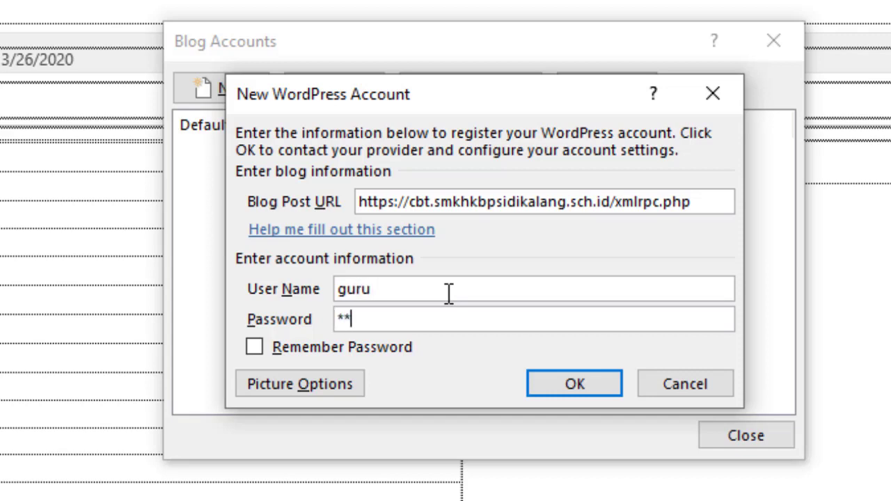
text(*)
click(382, 352)
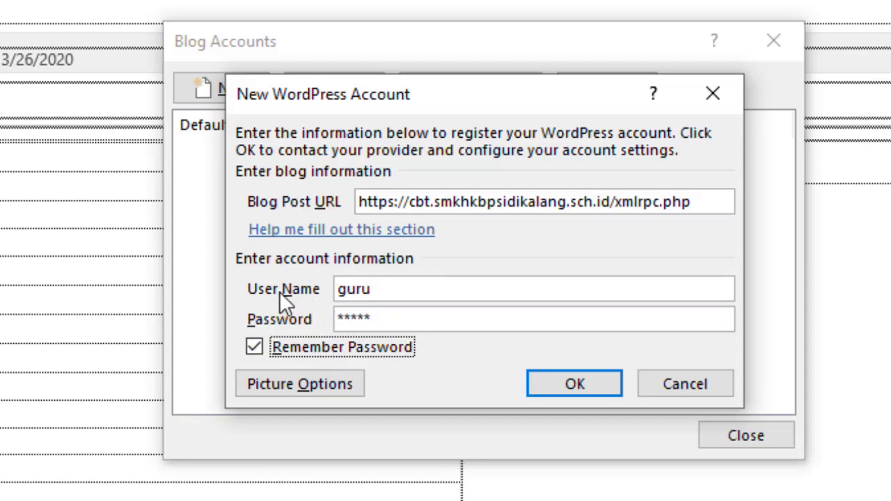
- Submit the WordPress account registration, acknowledge it, and close the Blog Accounts dialog
click(565, 389)
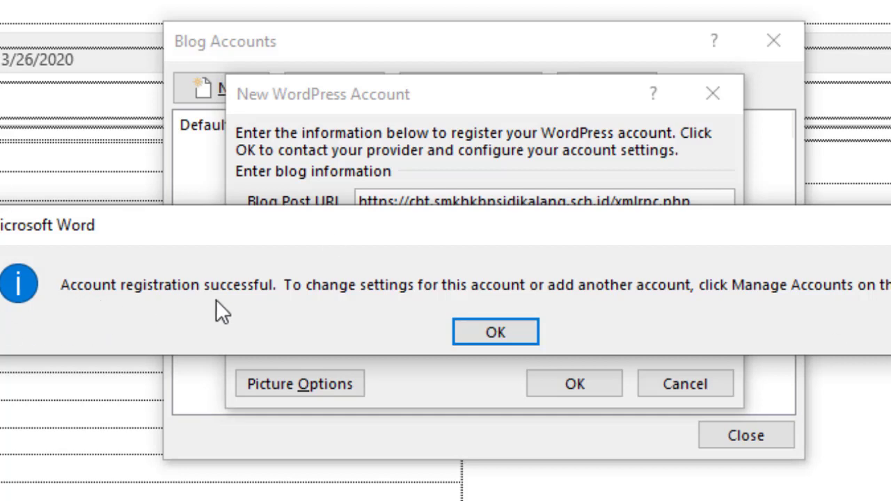
click(474, 327)
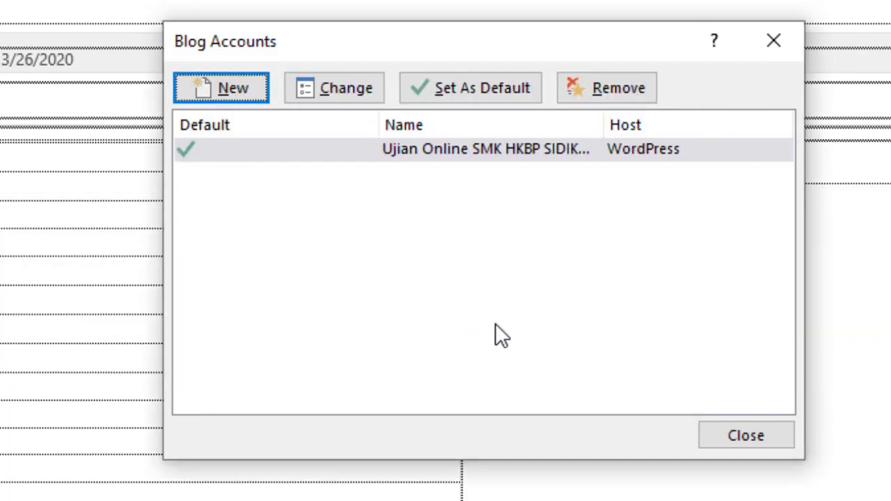
click(731, 446)
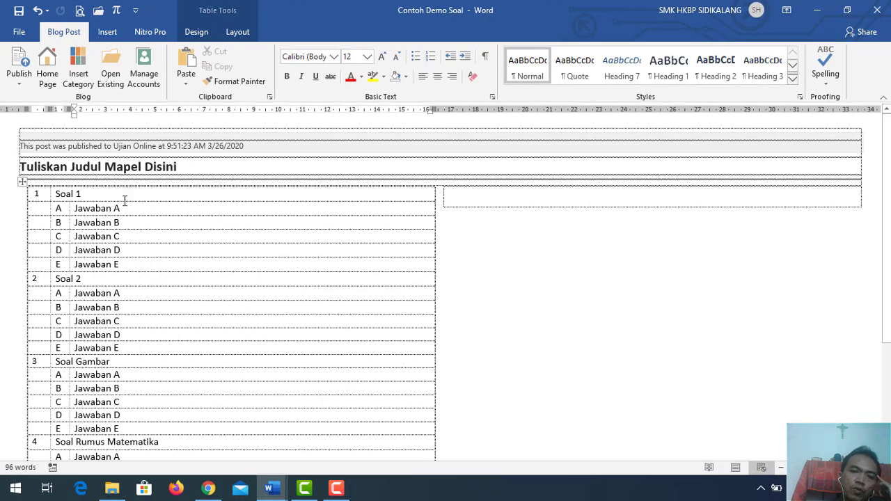
- Copy the question 1 text cell about the router's firewall feature from the Produktif TKJ XII document
click(271, 488)
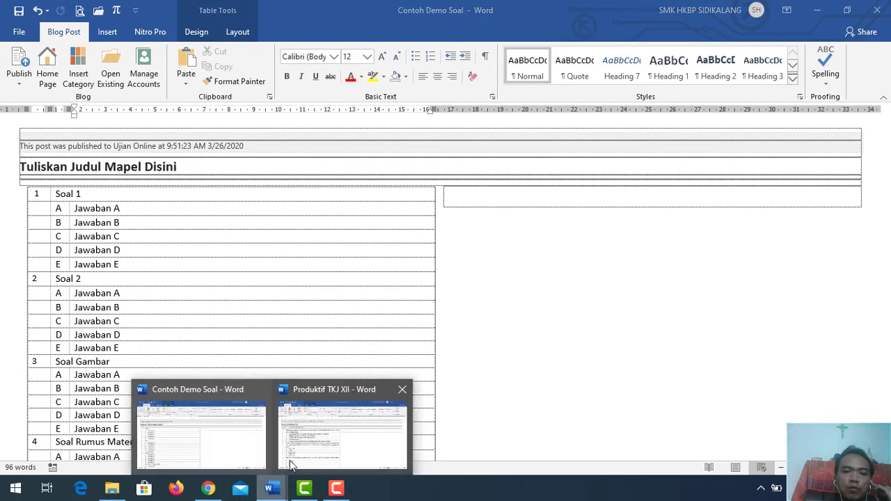
click(290, 460)
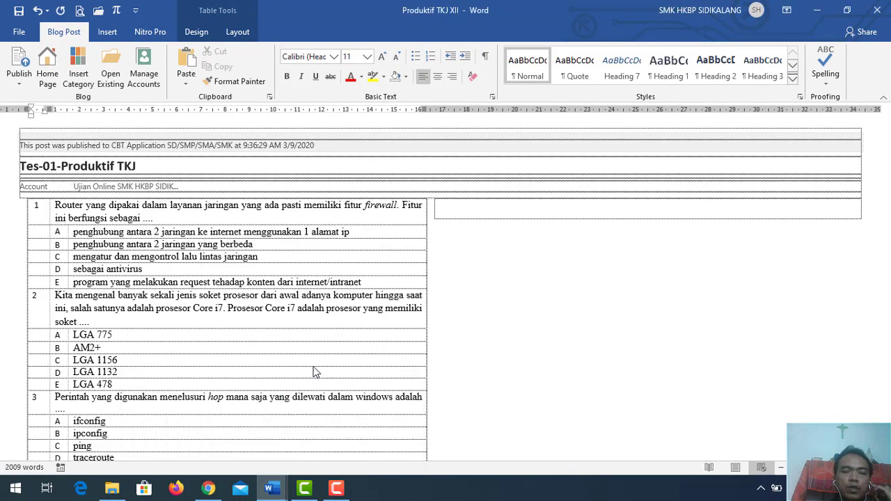
click(51, 209)
right_click(53, 207)
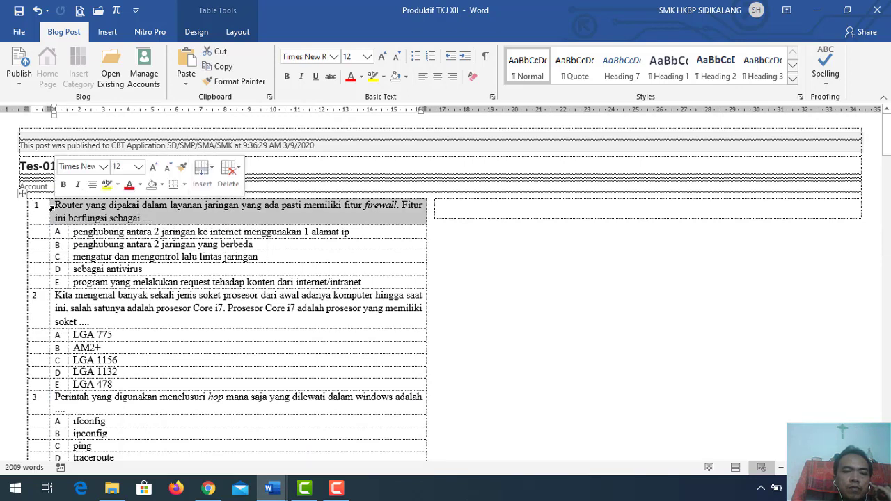
click(83, 234)
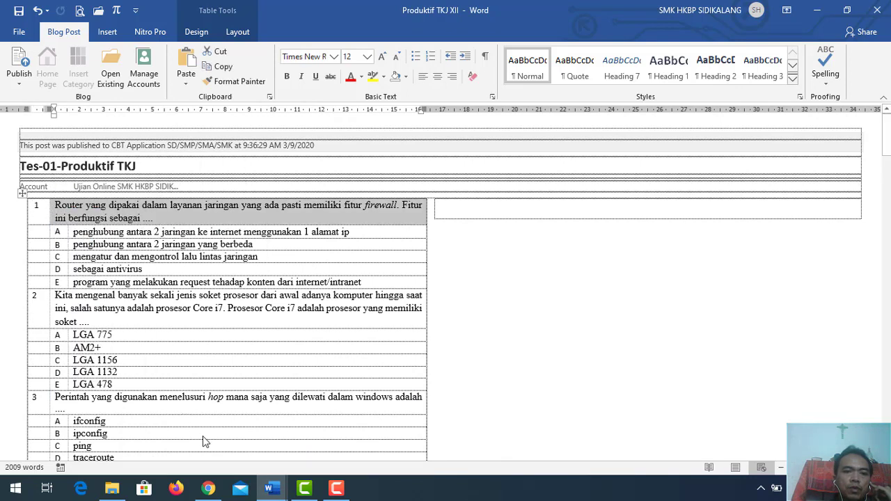
- Replace the Soal 1 placeholder in the Contoh Demo Soal document with the copied router firewall question
click(249, 467)
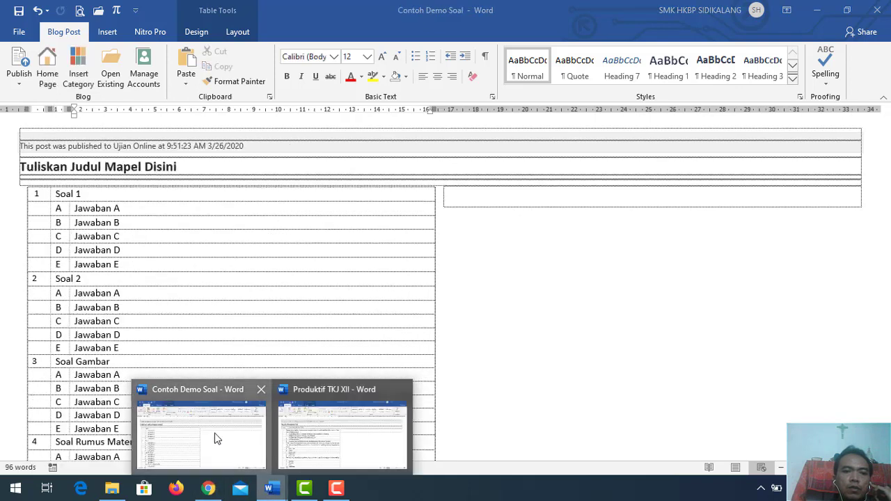
click(53, 197)
right_click(61, 197)
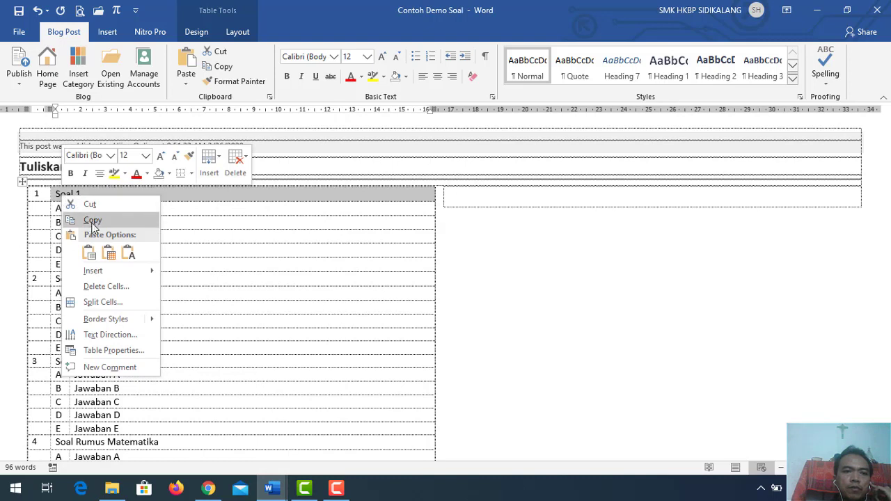
click(169, 208)
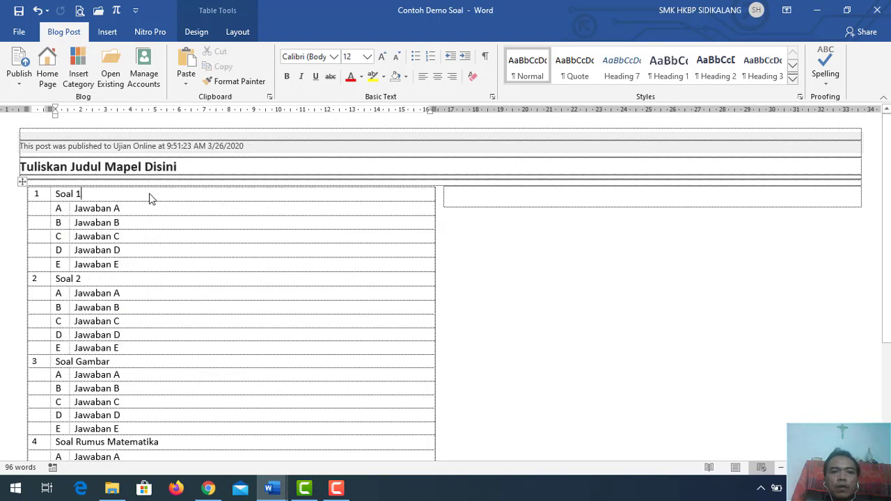
click(57, 194)
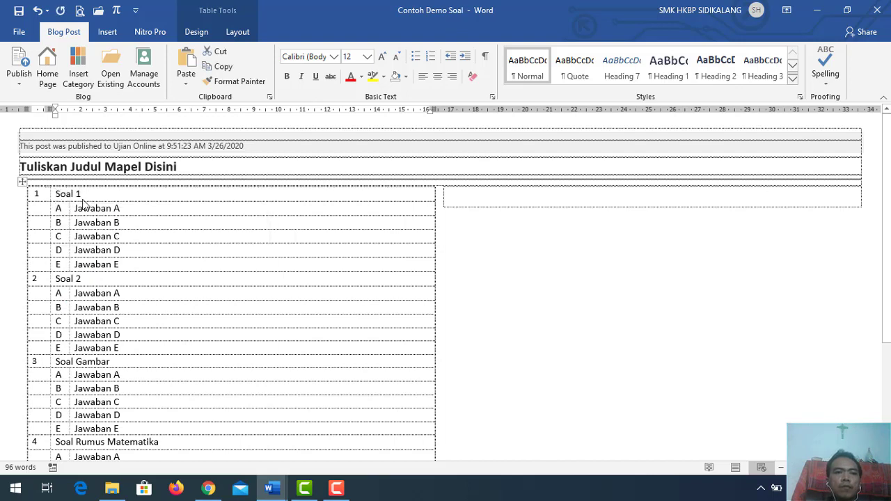
key(ctrl+v)
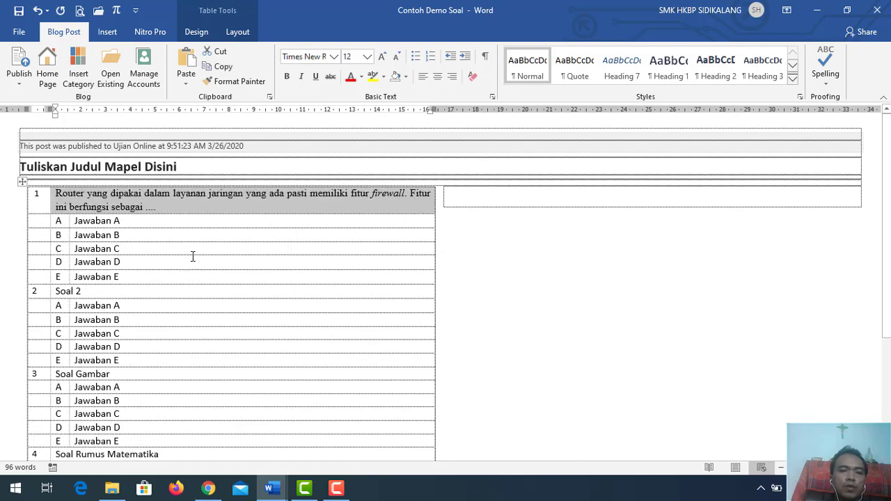
- Copy the five answer cells A to E of question 1 from the Produktif TKJ XII document
mouse_move(273, 491)
click(340, 425)
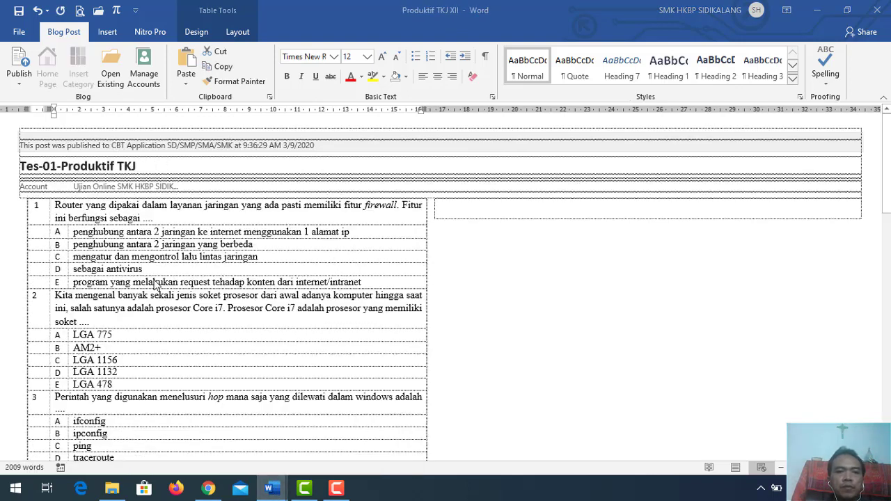
drag(98, 234, 112, 282)
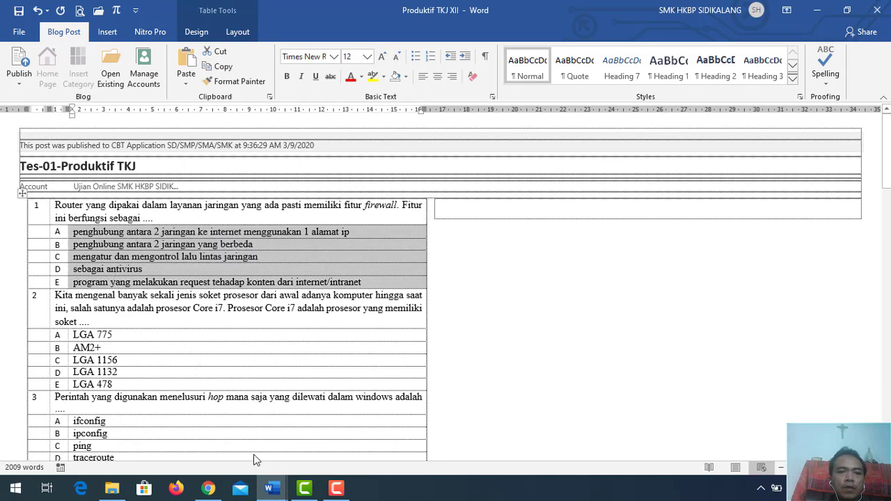
- Replace the Jawaban A to E placeholders of question 1 in Contoh Demo Soal with the copied answers
mouse_move(272, 489)
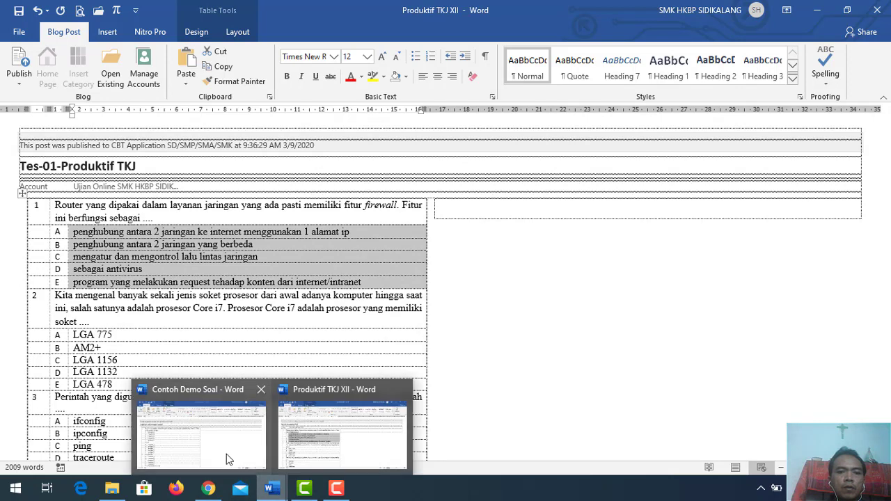
click(227, 453)
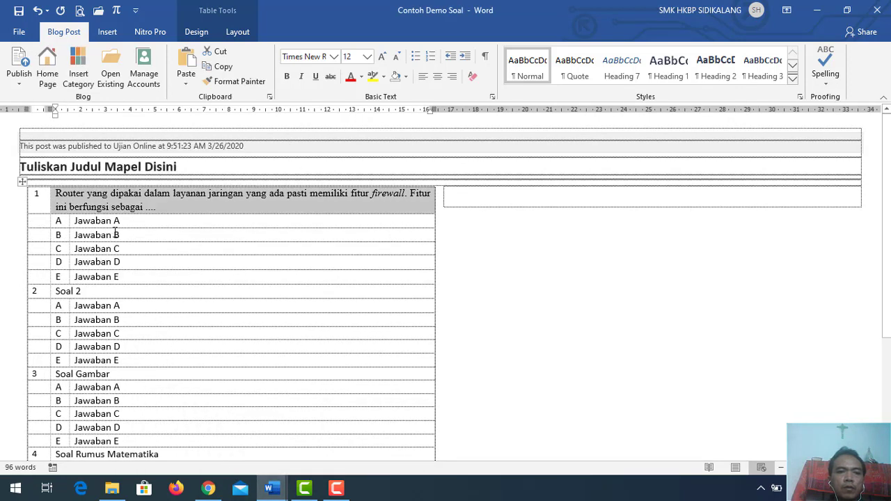
drag(119, 223, 135, 279)
key(Delete)
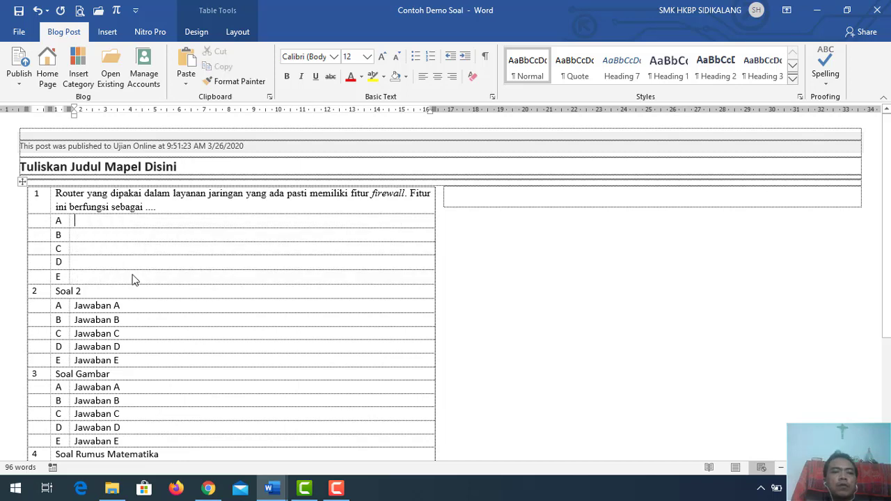
key(ctrl+v)
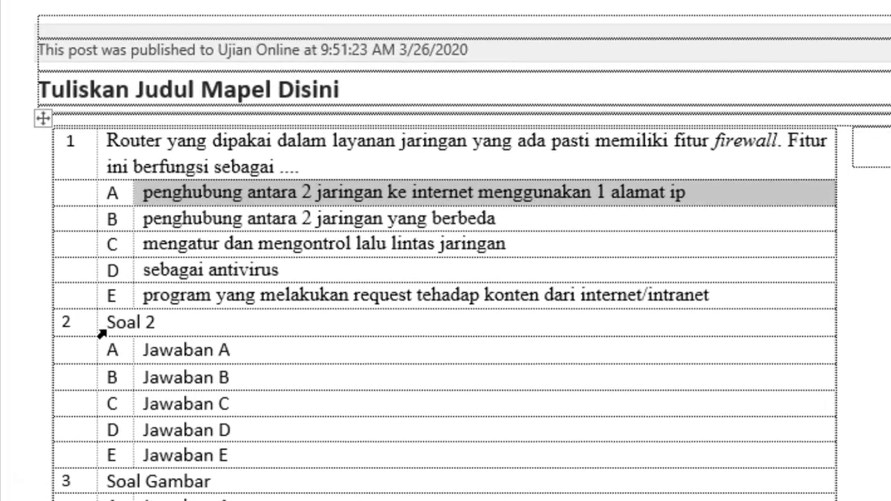
- Replace the Soal 2 placeholder with the question "5 x 5 = ..."
click(53, 294)
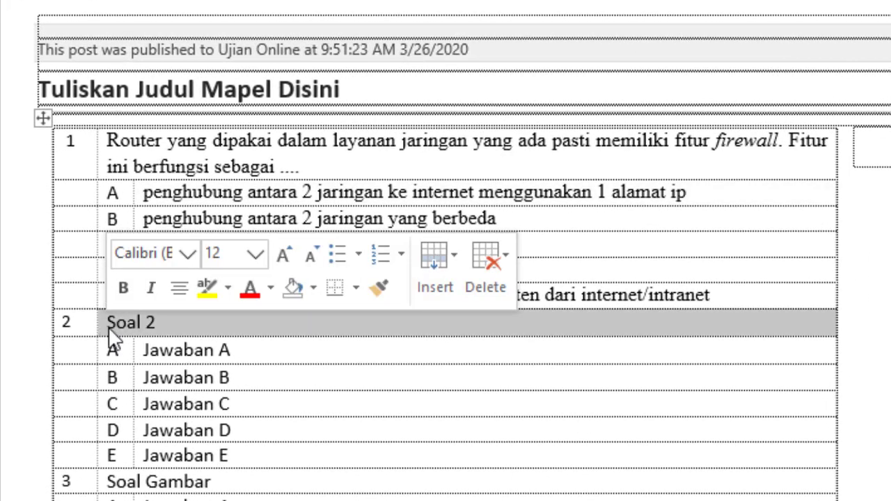
text(S)
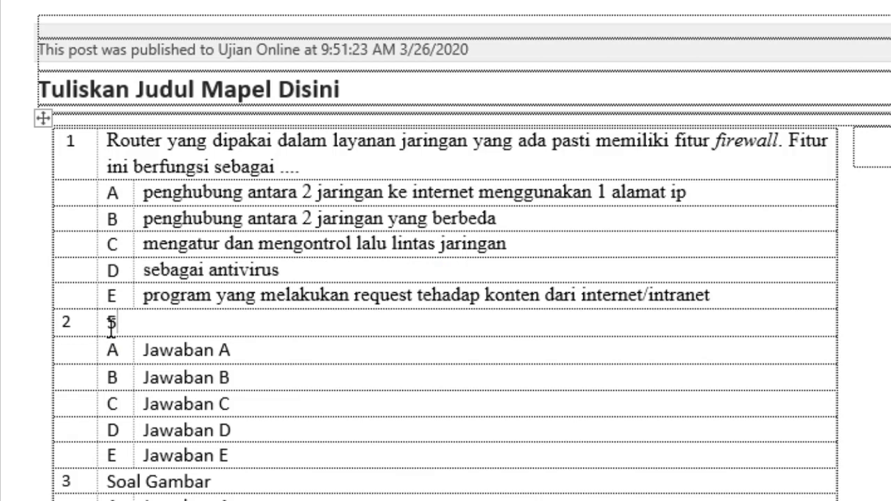
text( x 5=)
key(BackSpace)
text(= ...)
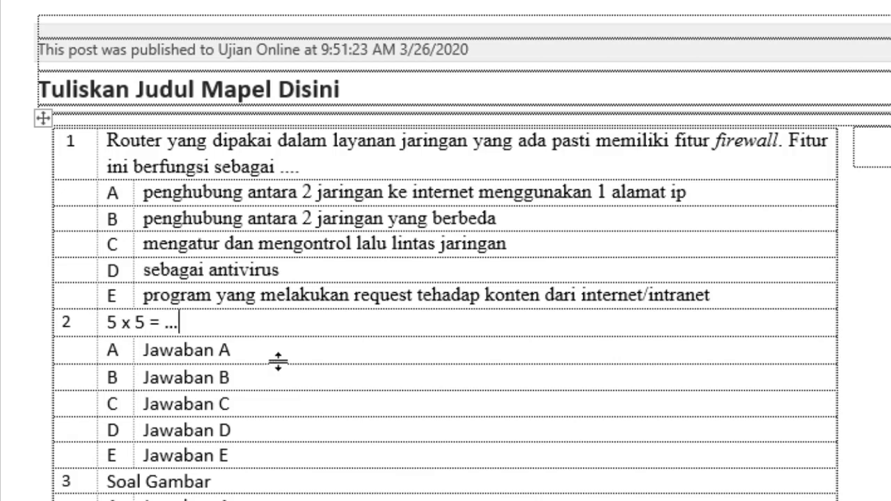
- Replace the Jawaban A to E placeholders of question 2 with 5, 10, 15, 20 and 25
drag(278, 350, 275, 452)
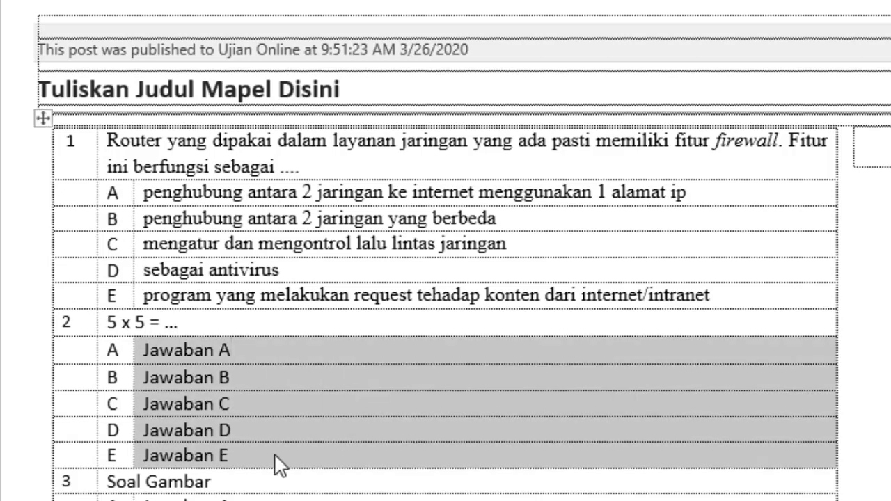
key(Delete)
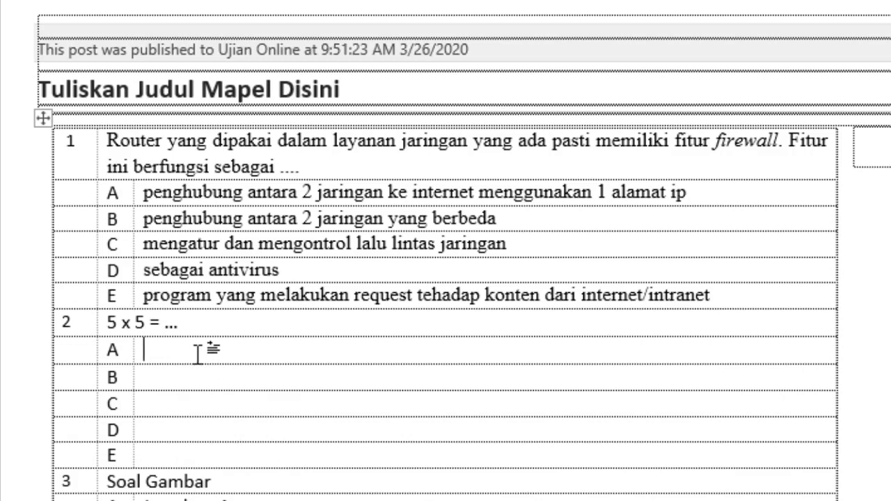
text(5)
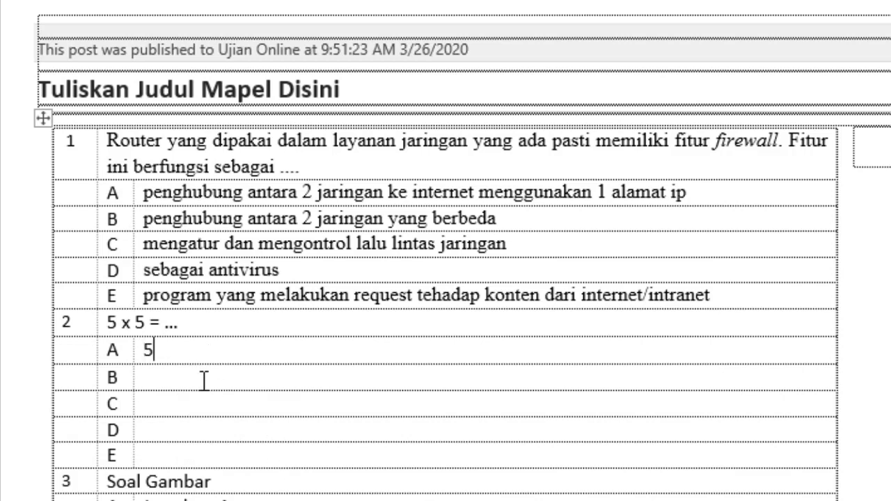
click(201, 380)
text(10)
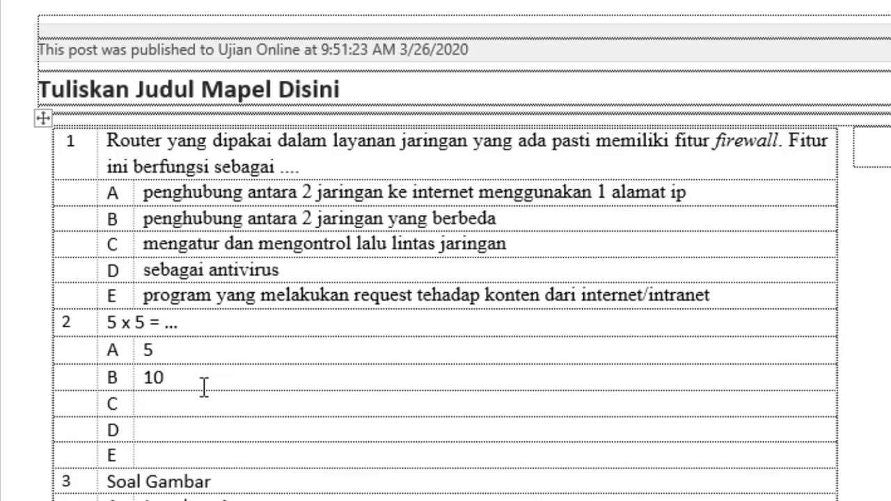
click(199, 404)
text(15)
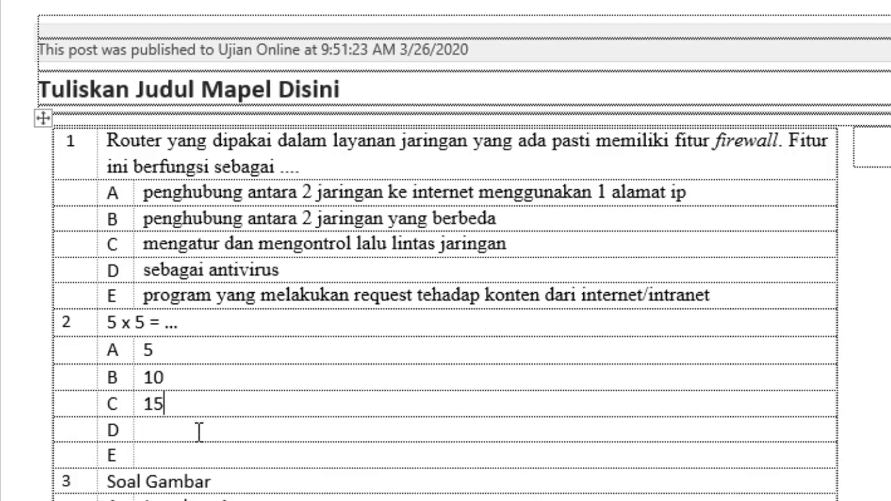
click(199, 432)
text(20)
text(2)
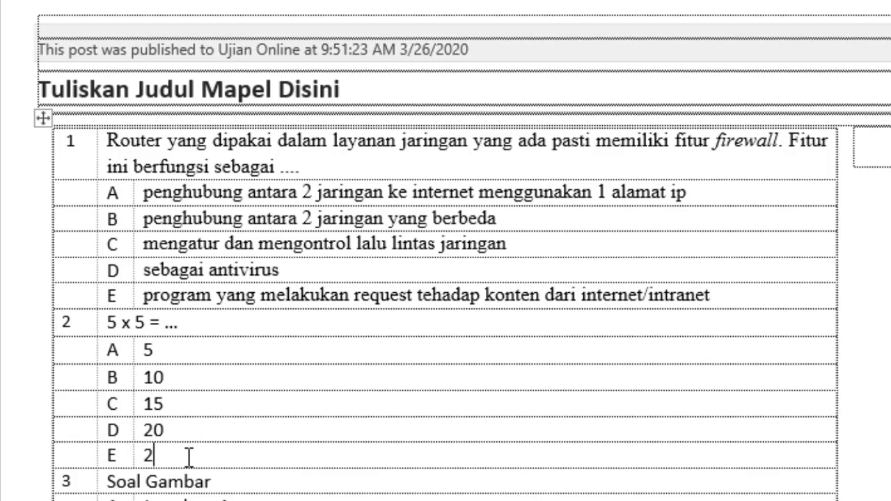
text(5)
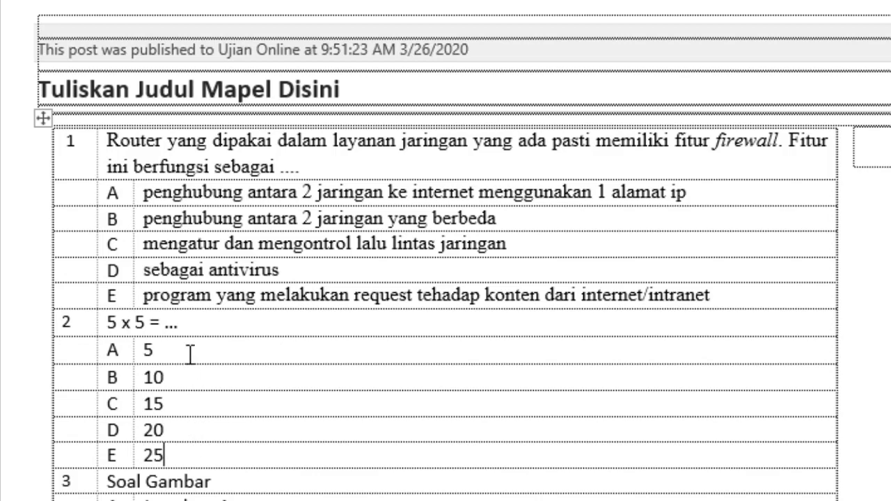
- Replace the Soal Gambar placeholder of question 3 with the tutwuri picture from C:\xampp\htdocs
scroll(236, 413, down, 3)
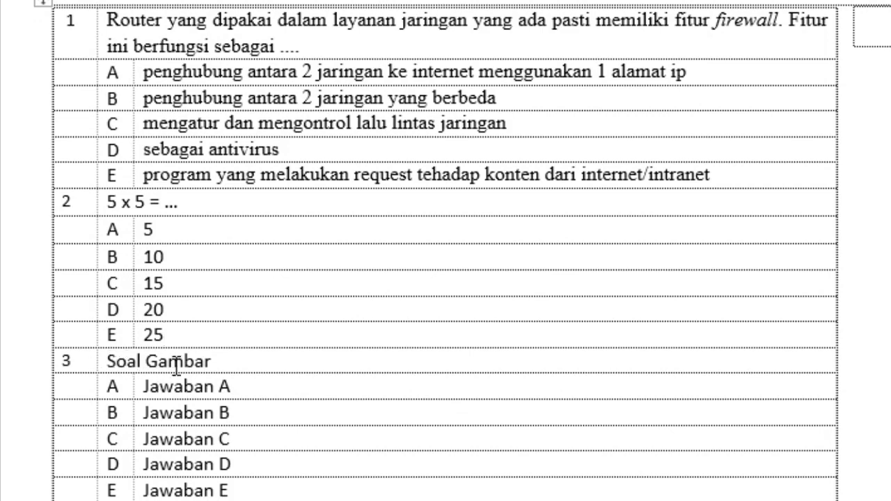
click(101, 365)
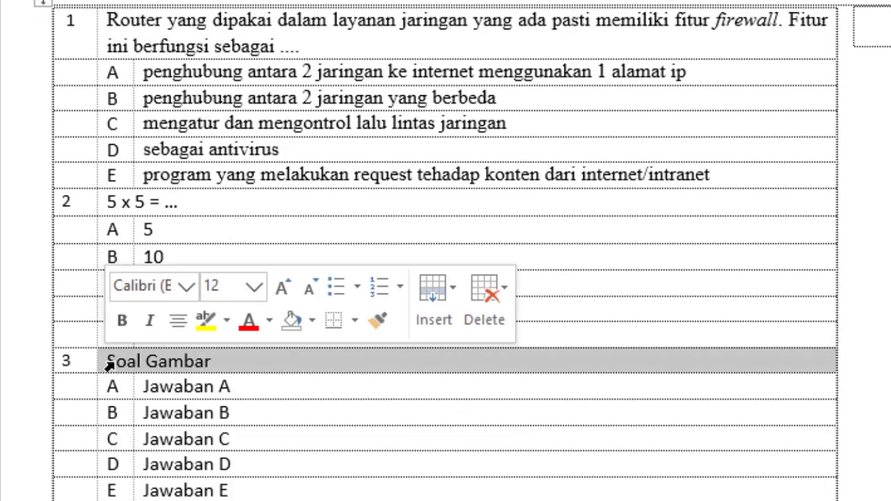
key(Delete)
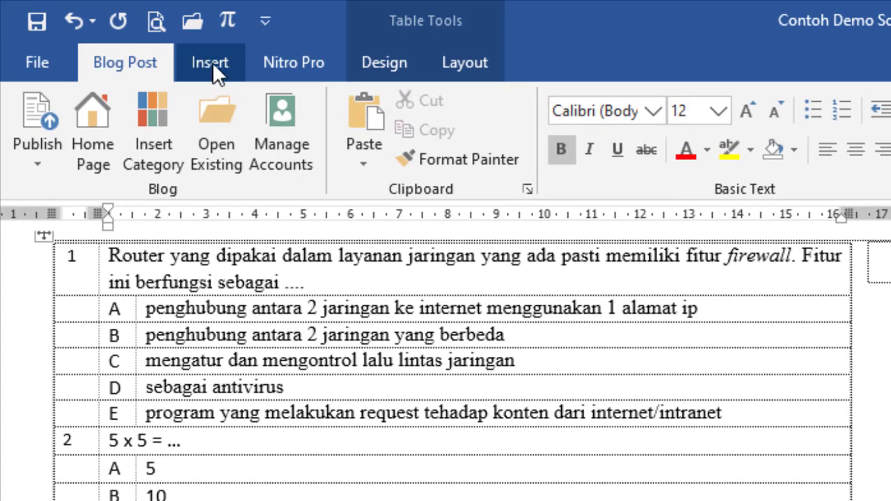
click(212, 62)
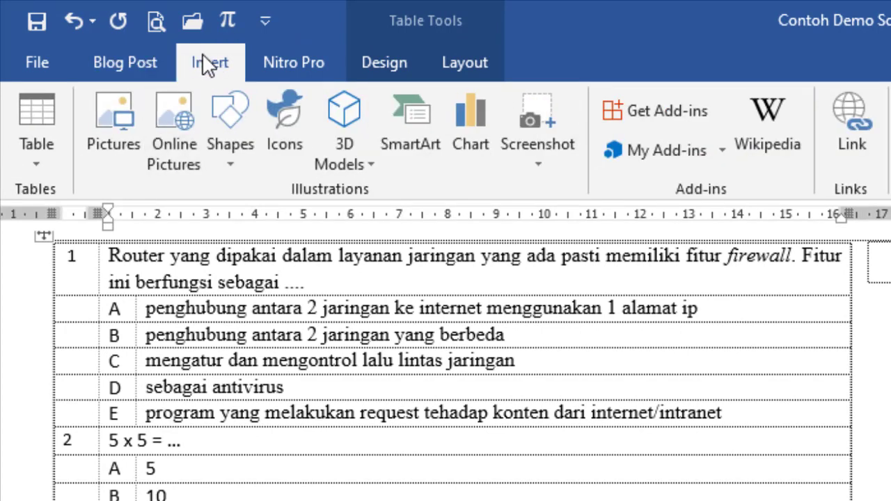
click(116, 130)
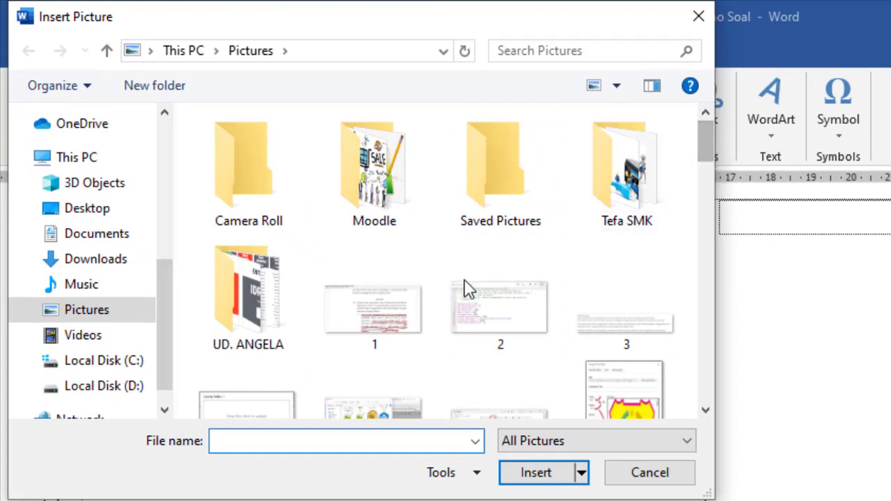
click(134, 366)
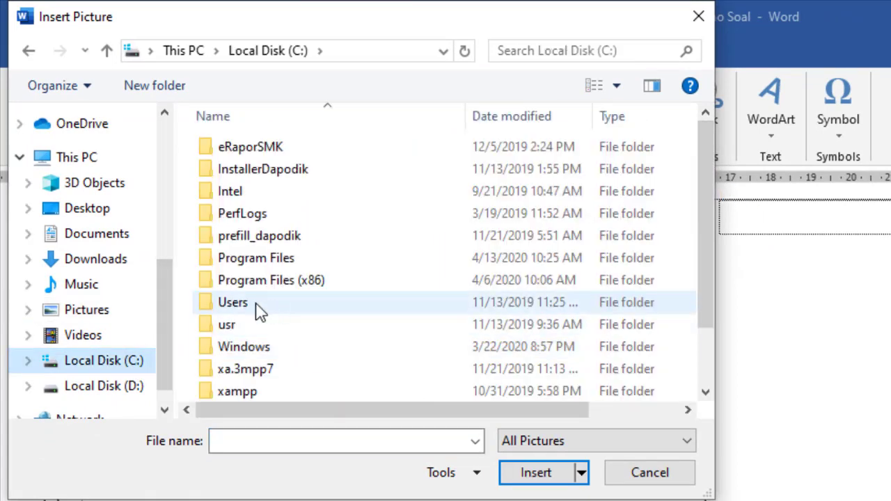
click(239, 387)
double_click(239, 387)
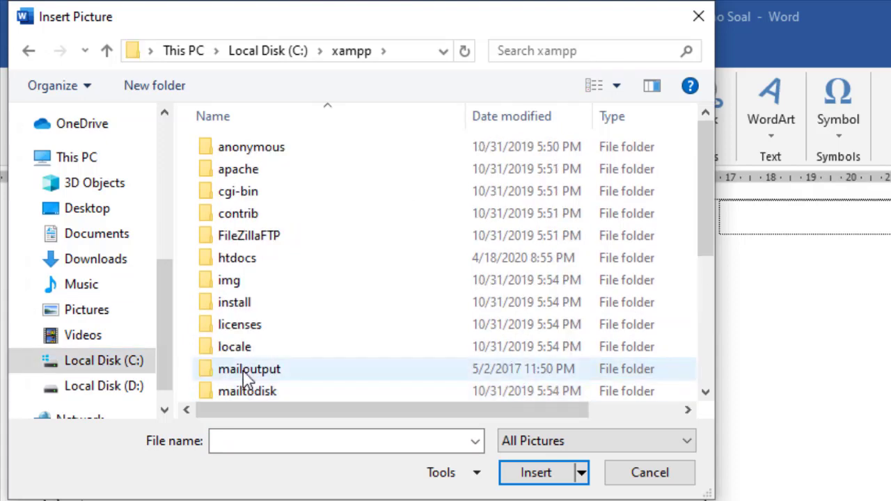
double_click(255, 267)
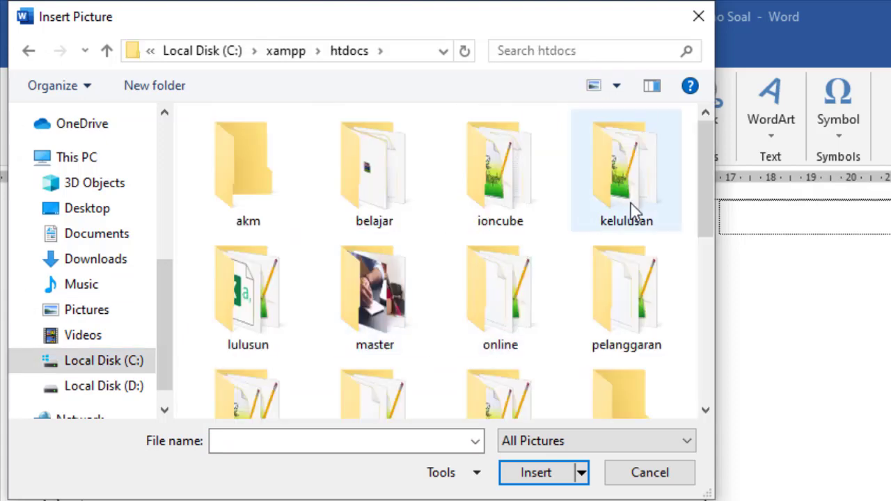
drag(706, 189, 709, 355)
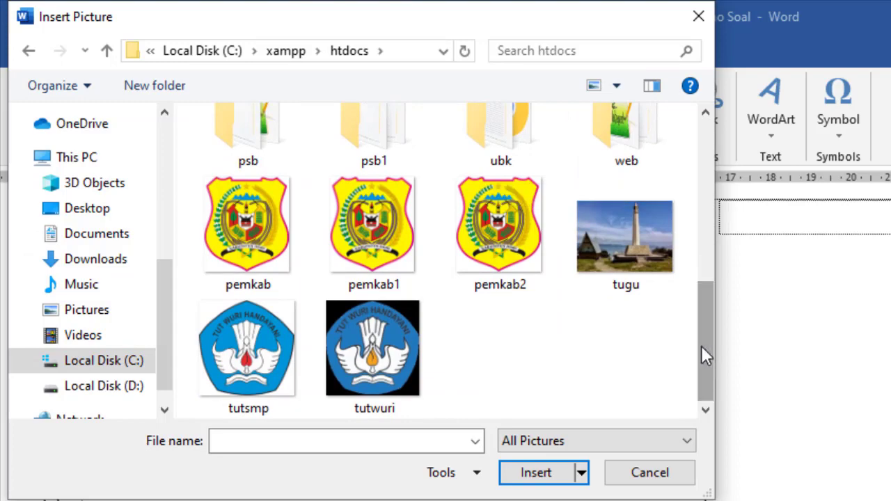
click(374, 368)
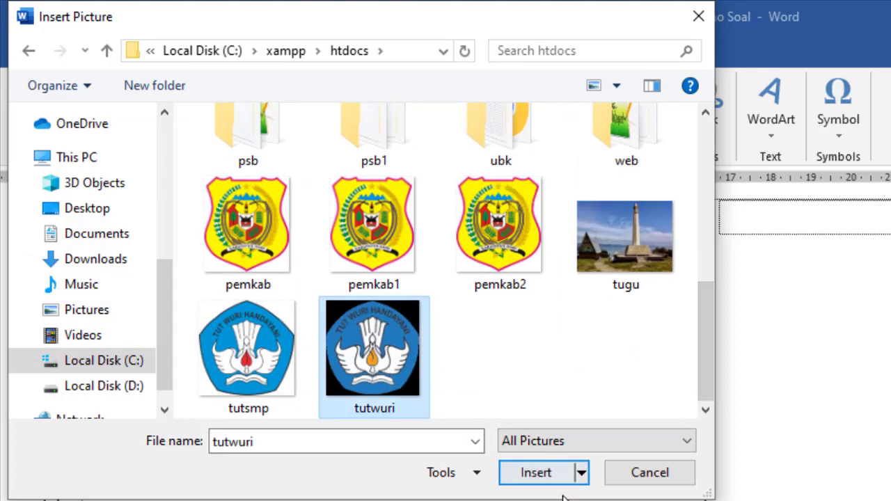
click(528, 475)
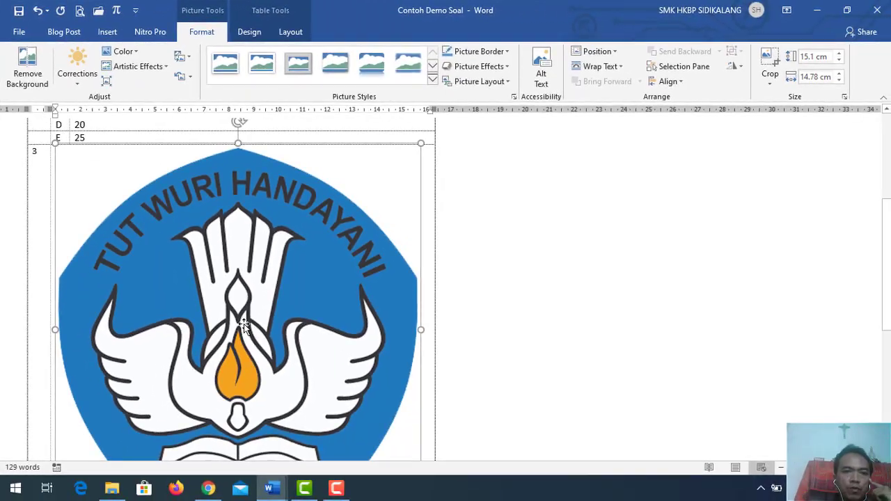
- Shrink the logo picture in question 3 to about 2.65 cm high and 2.59 cm wide
scroll(459, 460, down, 5)
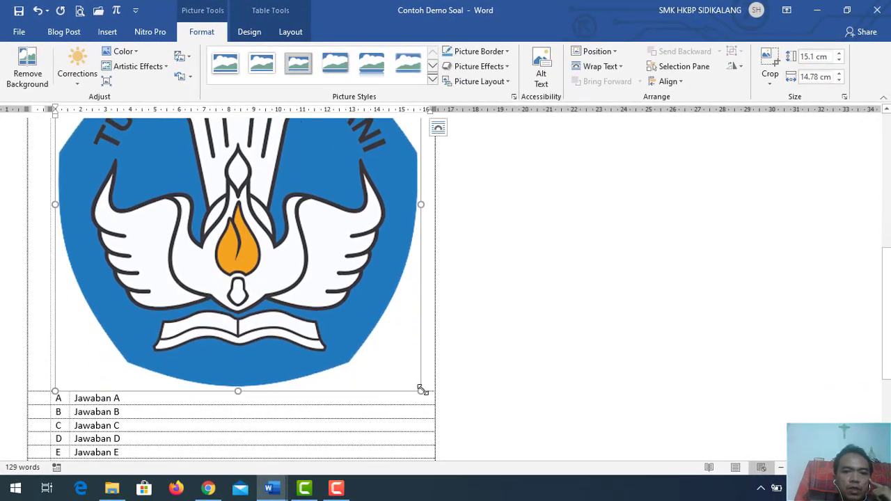
drag(421, 390, 171, 190)
drag(225, 357, 118, 233)
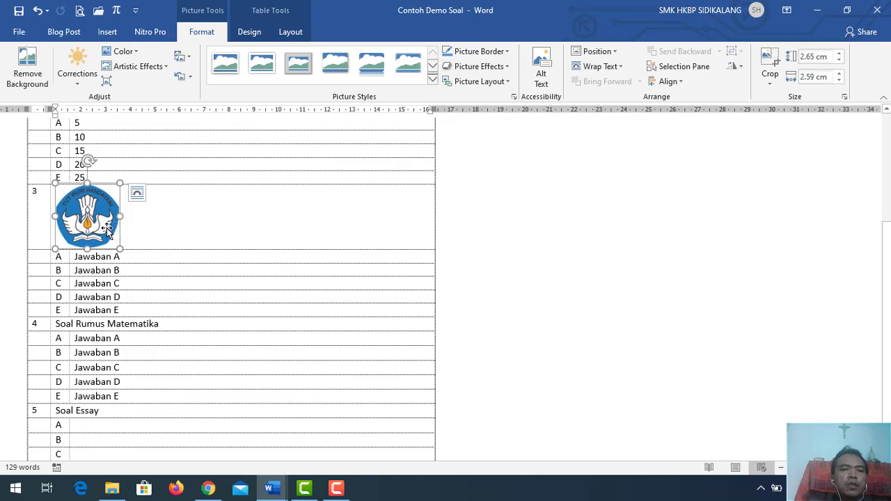
click(145, 215)
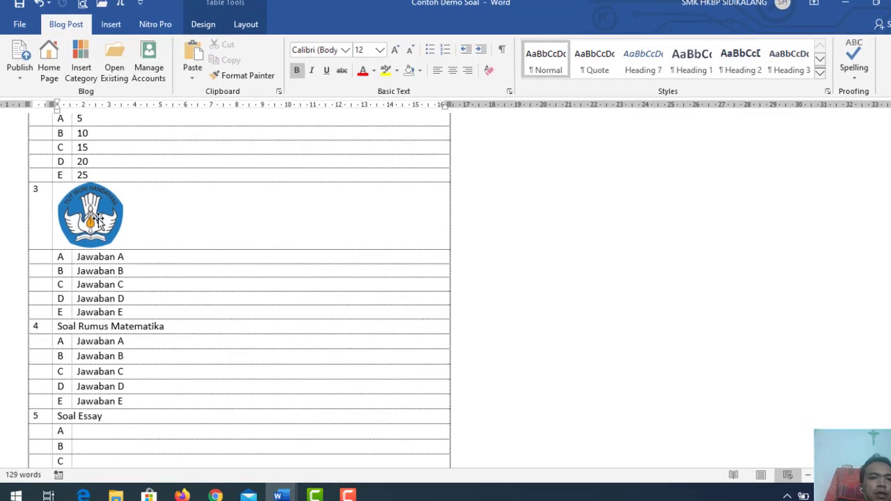
- Set the text wrapping of the question 3 logo picture to In Line with Text
right_click(95, 219)
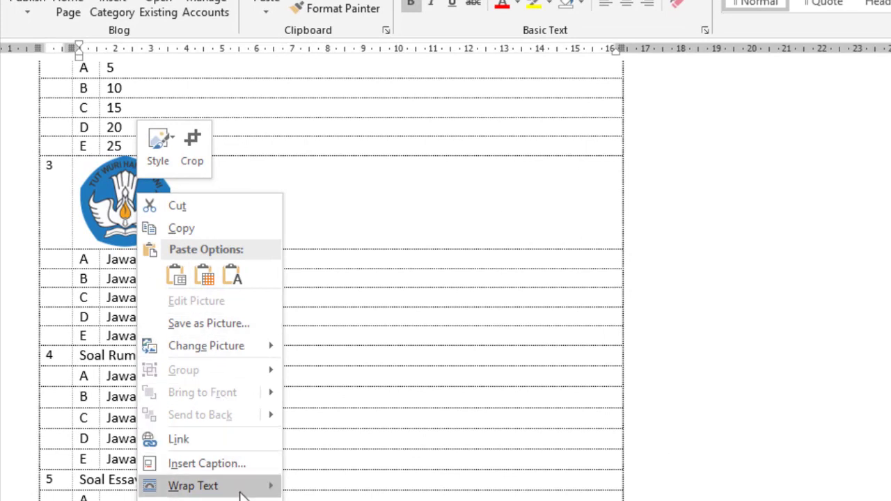
mouse_move(240, 494)
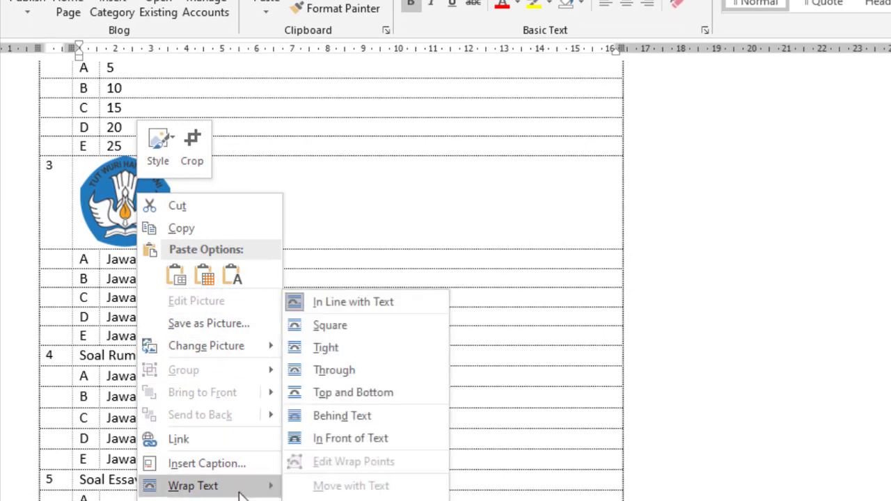
click(323, 304)
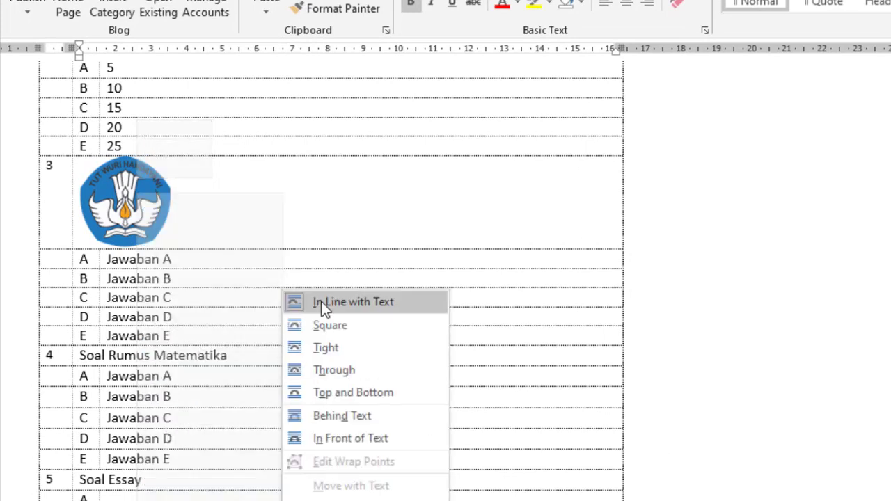
- Add the question text "Gambar apakah diatas?" on a new line below the logo picture in question 3
click(323, 236)
key(Return)
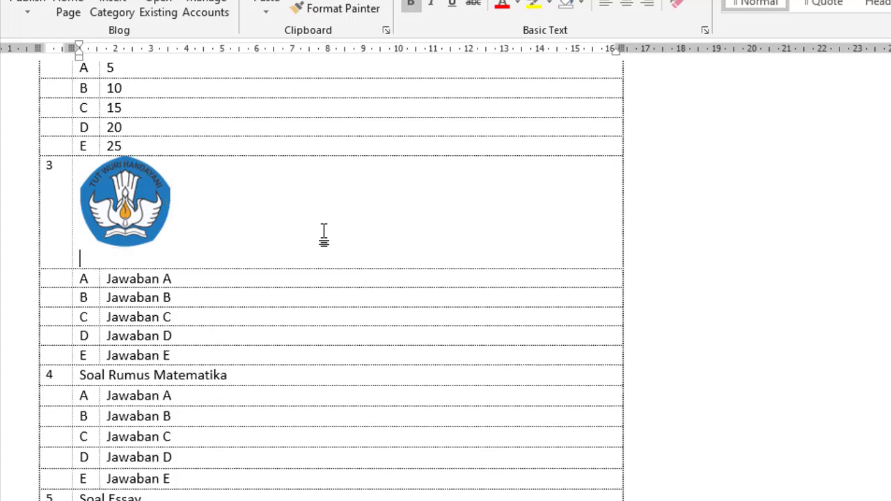
text(Gambar apakah)
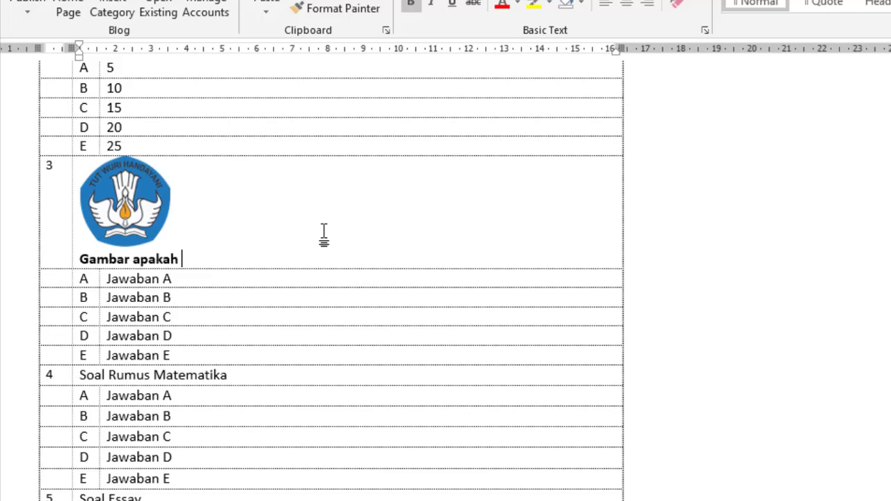
text( diatas?)
- Replace answers A and B of question 3 with "Tut Wuri Handayani" and "Pemkab"
drag(260, 279, 113, 280)
text(Tut Wuri)
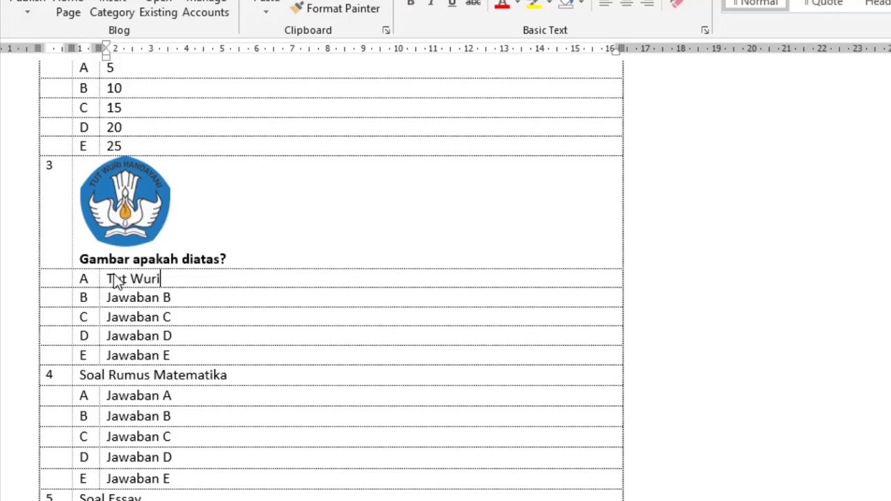
text( Handay)
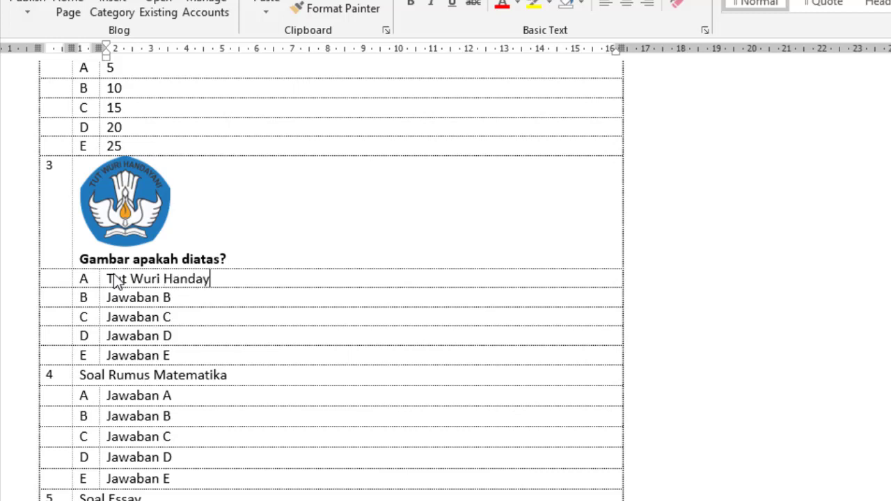
text(ani)
drag(108, 298, 192, 298)
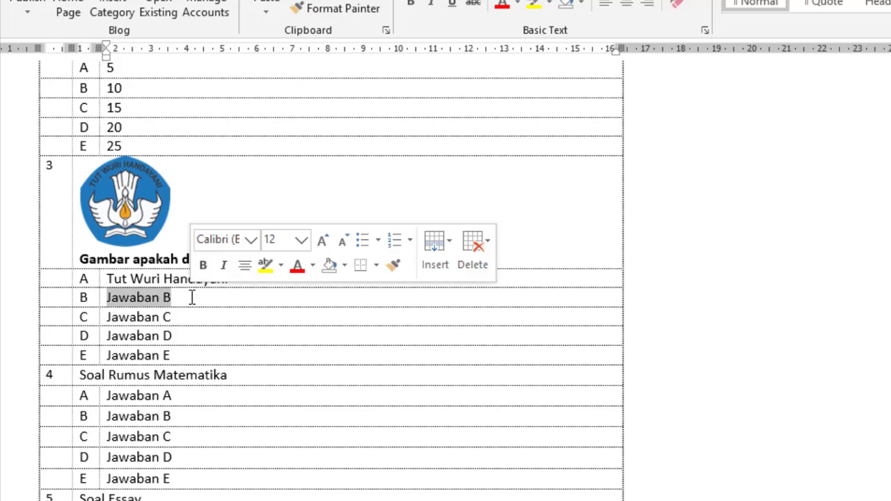
text(Pemkab)
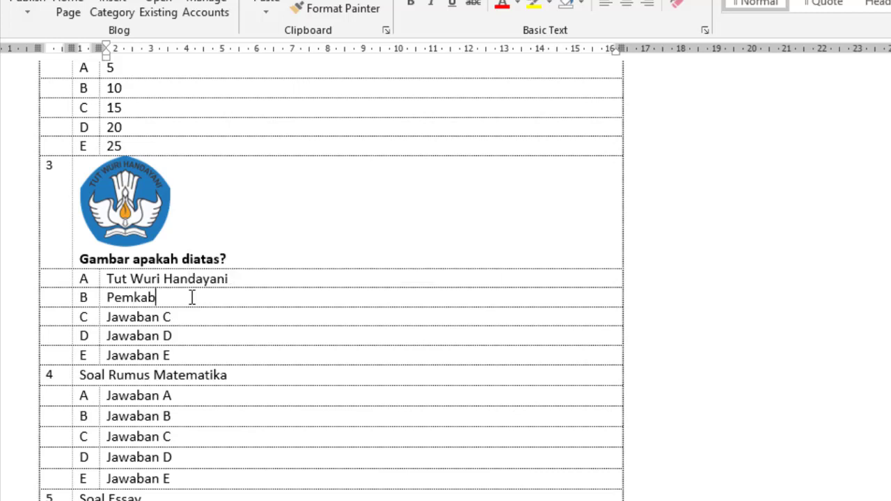
- Replace answers C and D of question 3 with "Burung Garuda" and "Logo Sekolah"
click(101, 320)
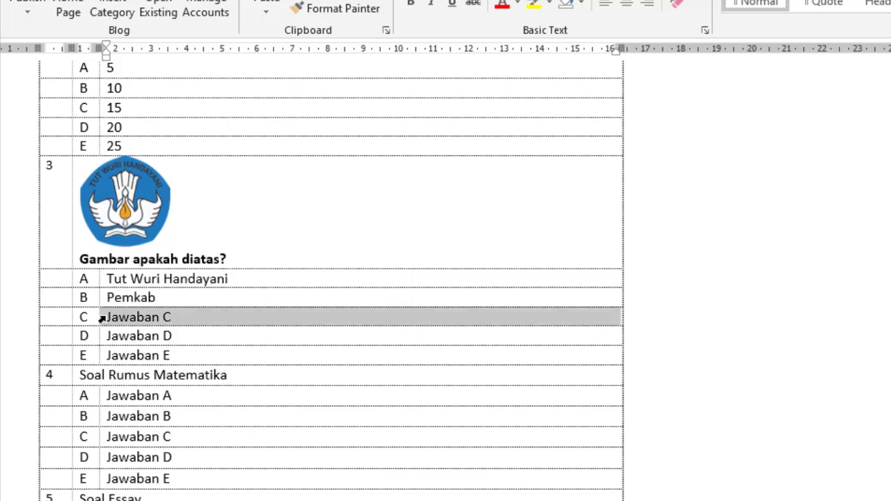
text(Burung Gr)
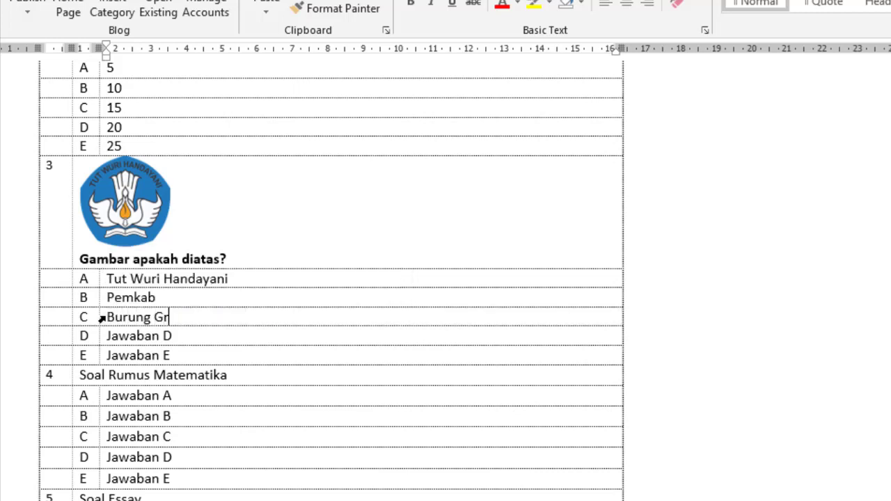
text(ud)
key(BackSpace)
key(BackSpace)
text(da)
click(102, 337)
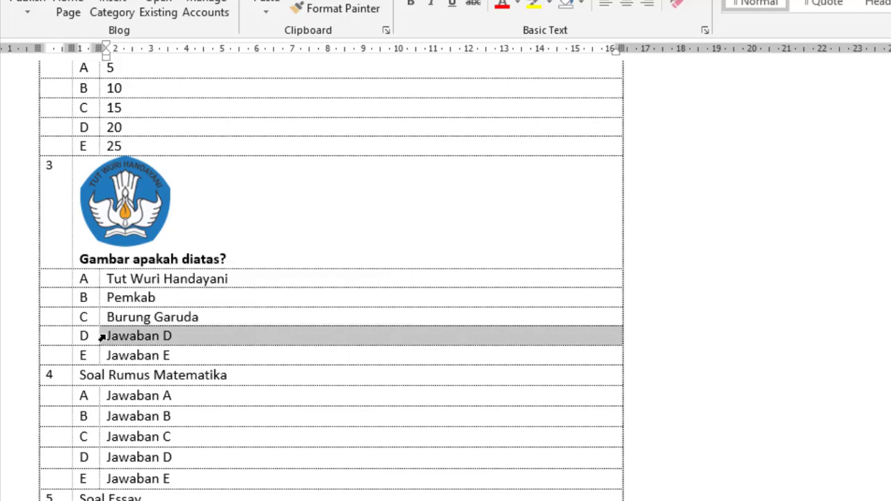
text(Logo Sekolah)
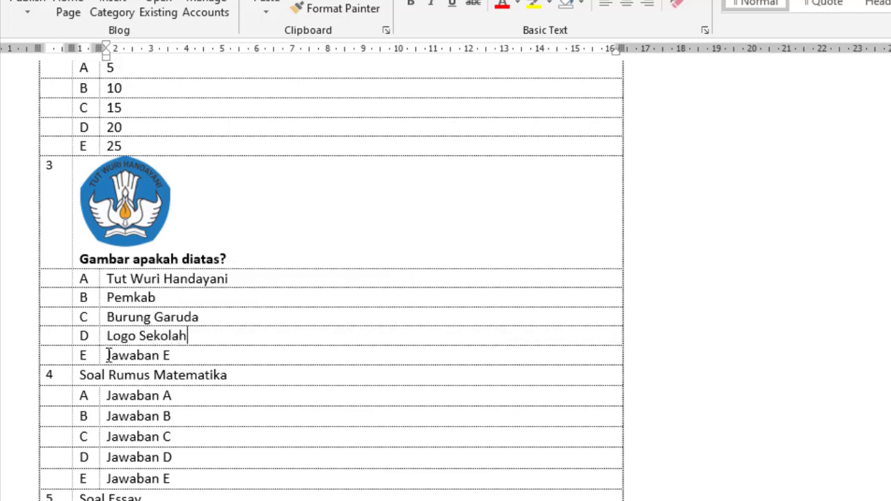
- Replace answer E of question 3 with "Tut Wuri Handayani SMA"
click(101, 356)
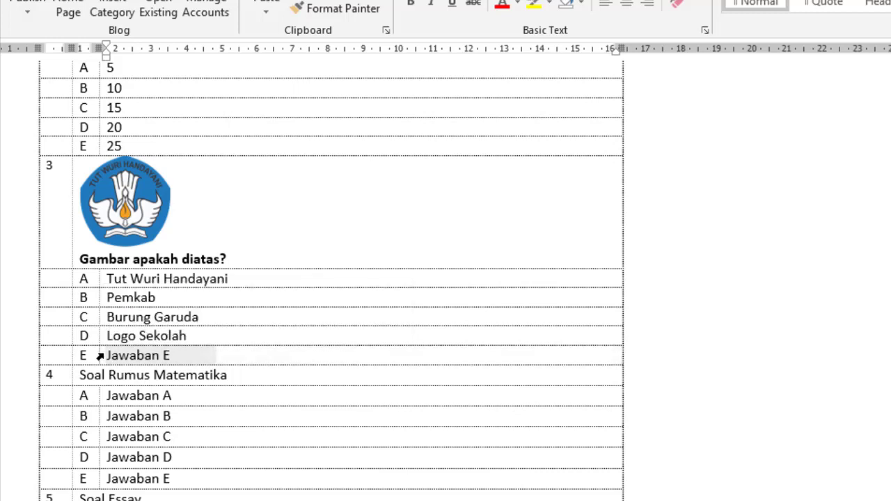
text(Tut Ruw)
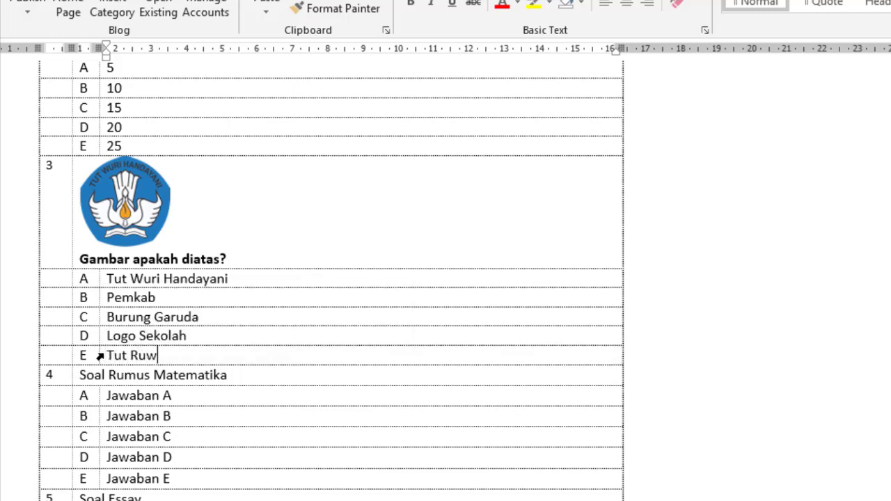
key(BackSpace)
key(BackSpace)
key(BackSpace)
key(BackSpace)
text(Wuri Handa)
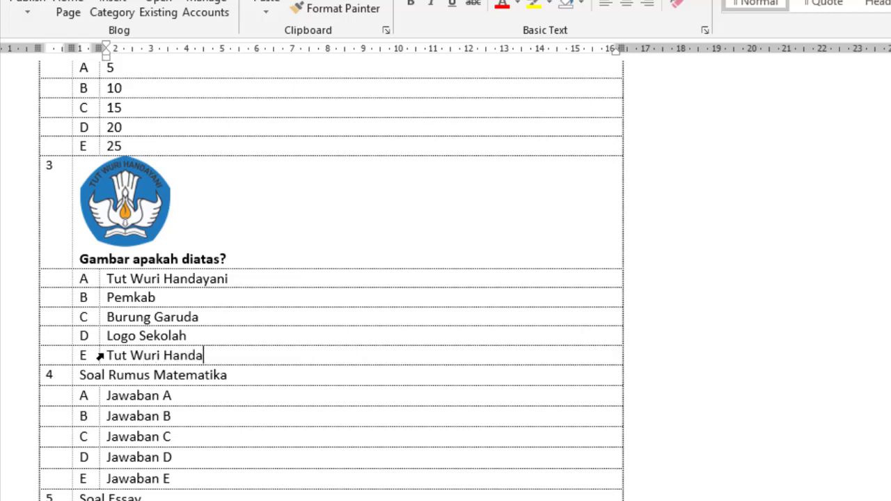
text(yani SMA)
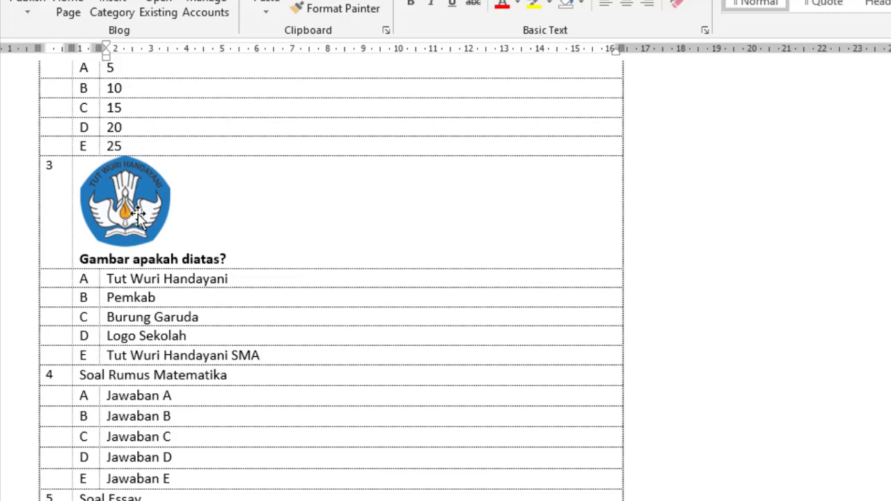
- Clear the Soal Rumus Matematika placeholder of question 4 and draw a text box about 1.38 cm high and 3.89 cm wide there
click(74, 381)
key(Delete)
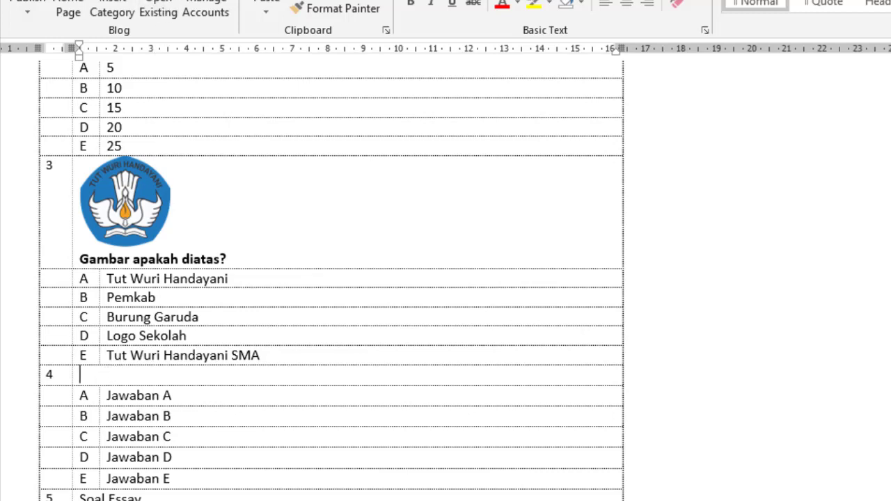
click(111, 0)
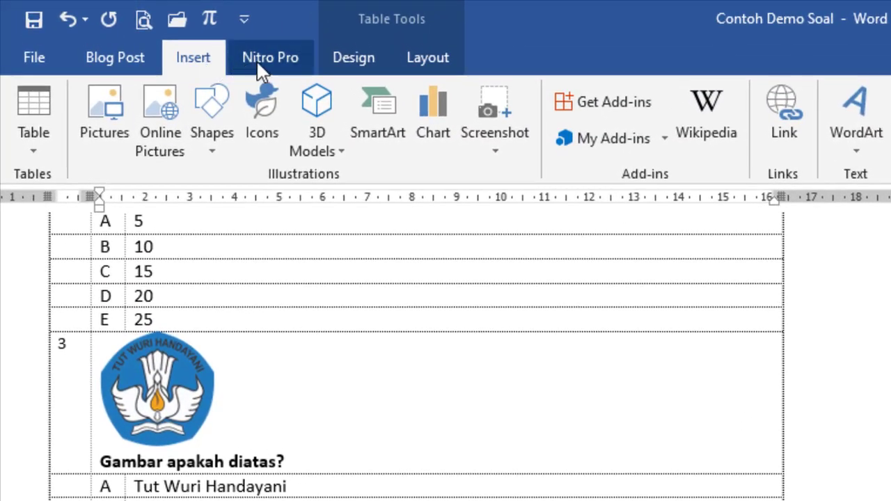
click(208, 153)
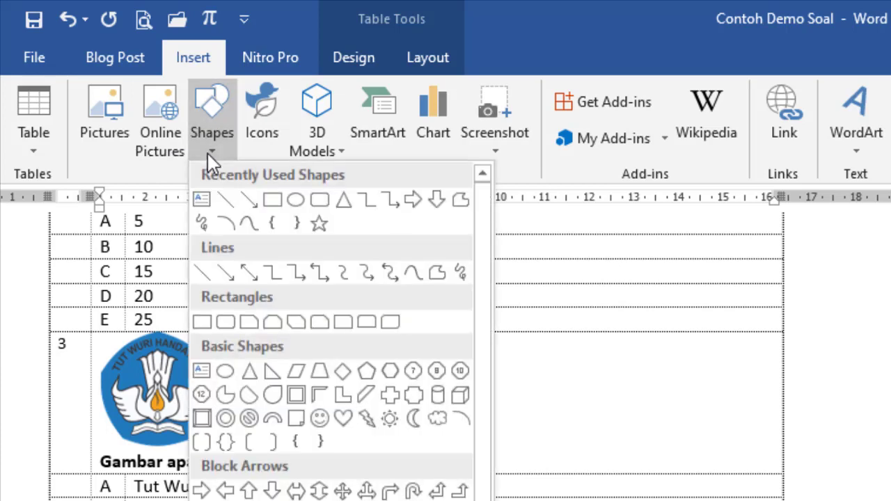
click(205, 203)
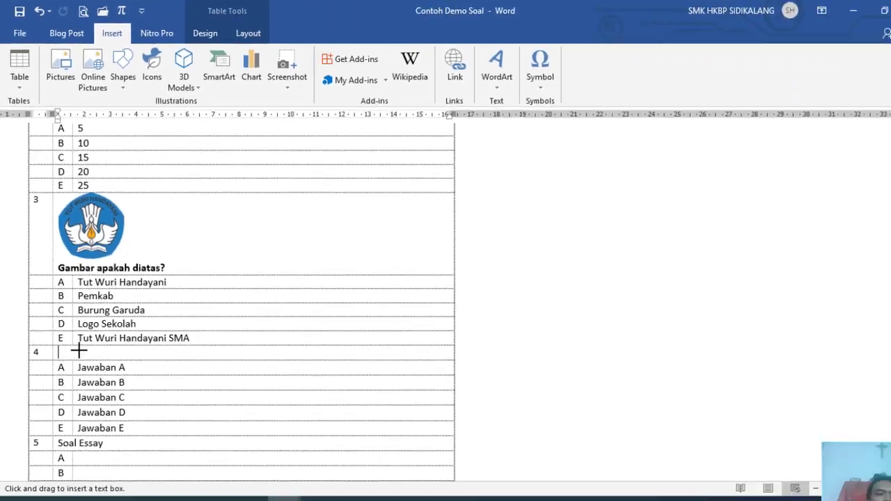
mouse_move(61, 348)
mouse_down()
mouse_move(69, 374)
mouse_move(156, 367)
mouse_up()
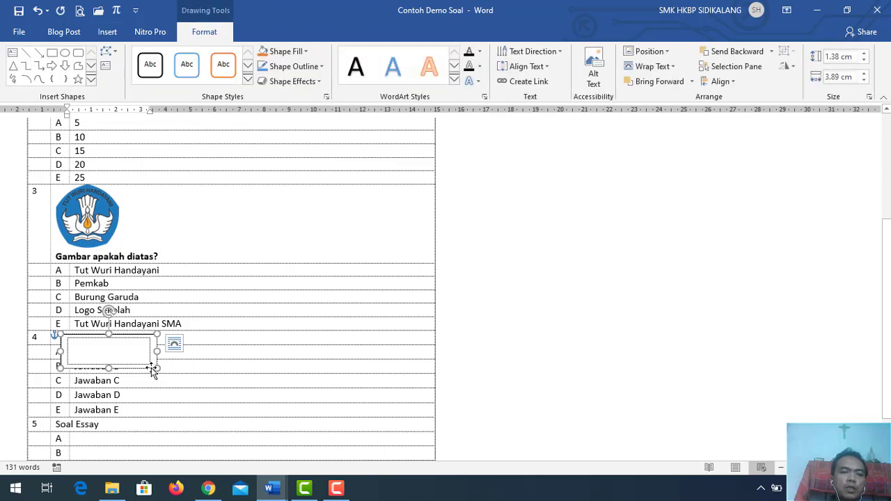
- Set the question 4 text box's wrapping to In Line with Text and enlarge the box to make room for a formula
right_click(151, 367)
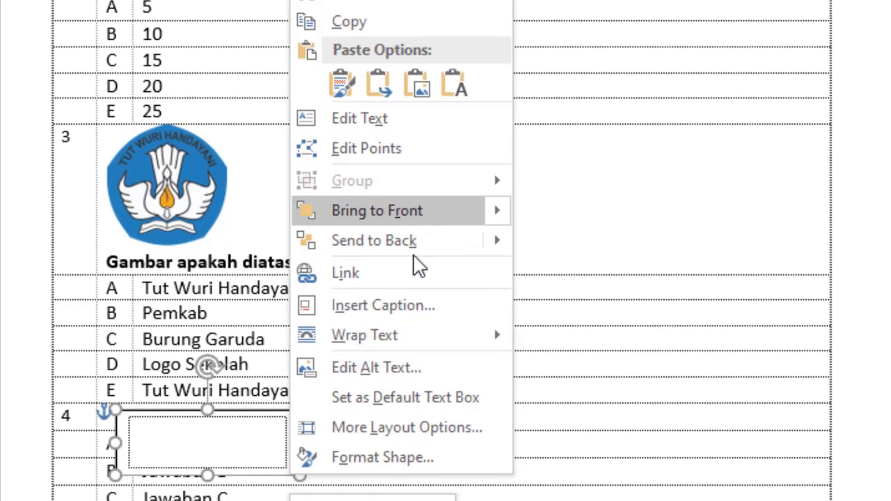
mouse_move(418, 337)
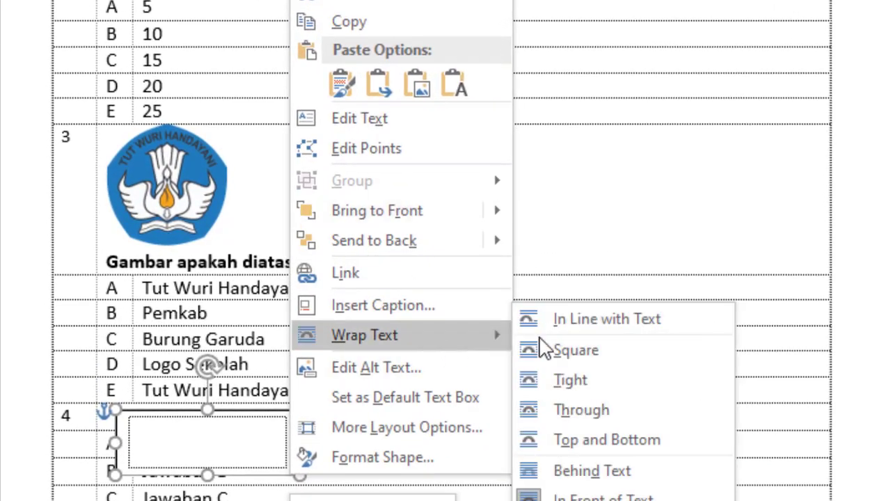
click(626, 324)
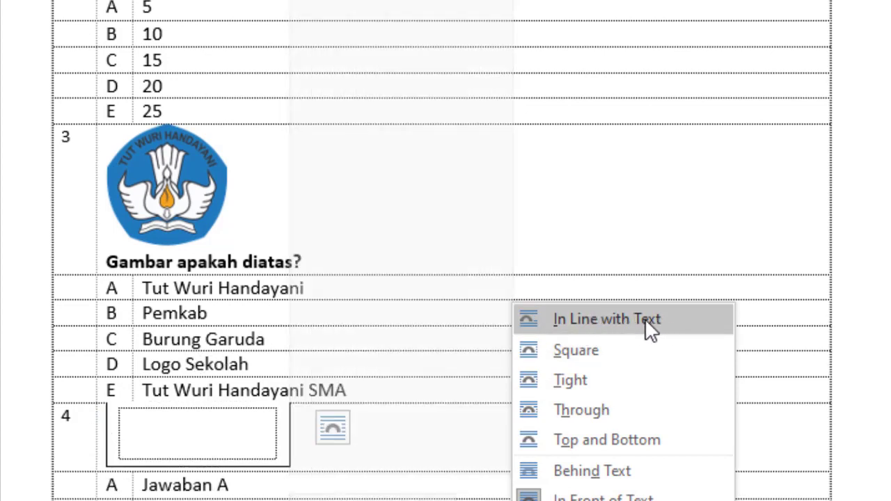
click(644, 318)
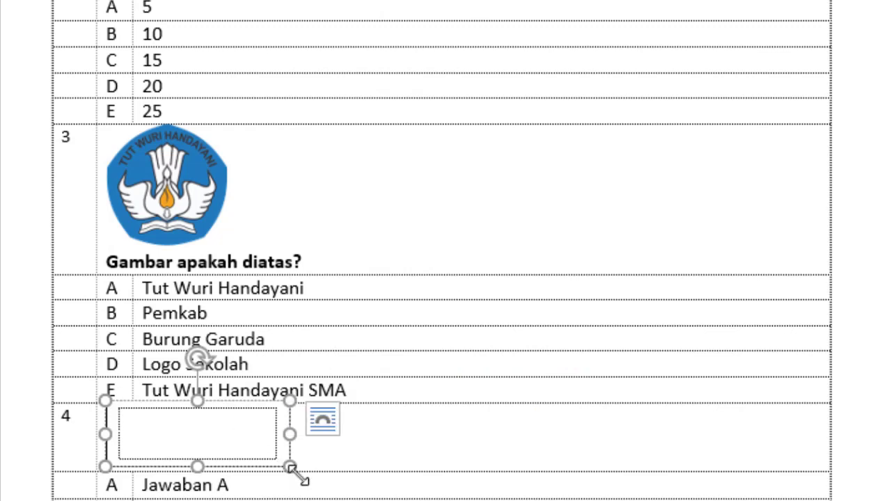
drag(290, 466, 472, 496)
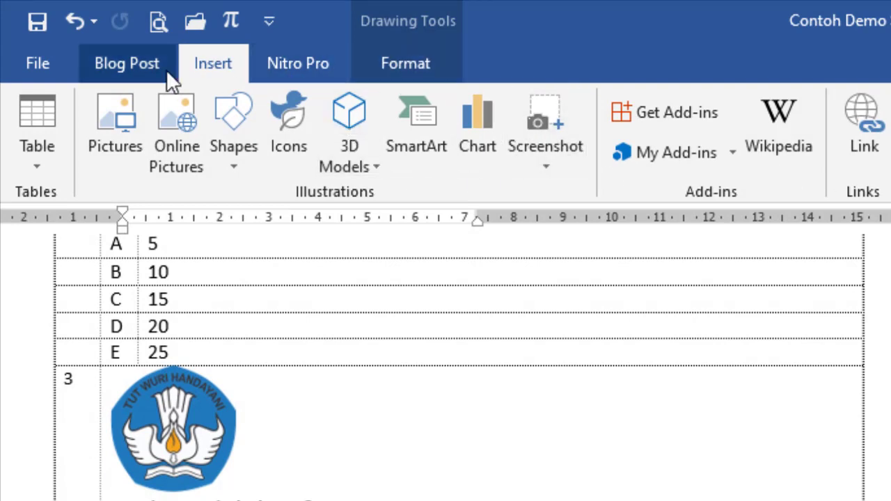
- Insert the built-in Fourier Series equation into the question 4 text box
click(141, 67)
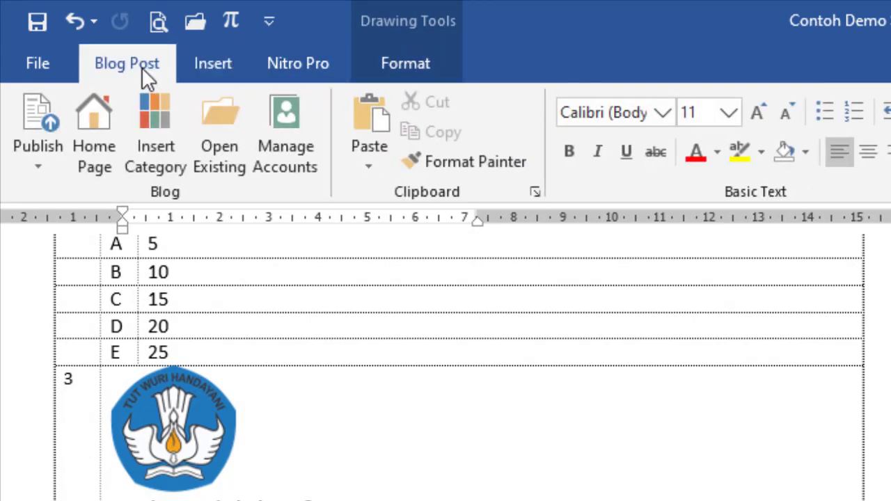
click(211, 70)
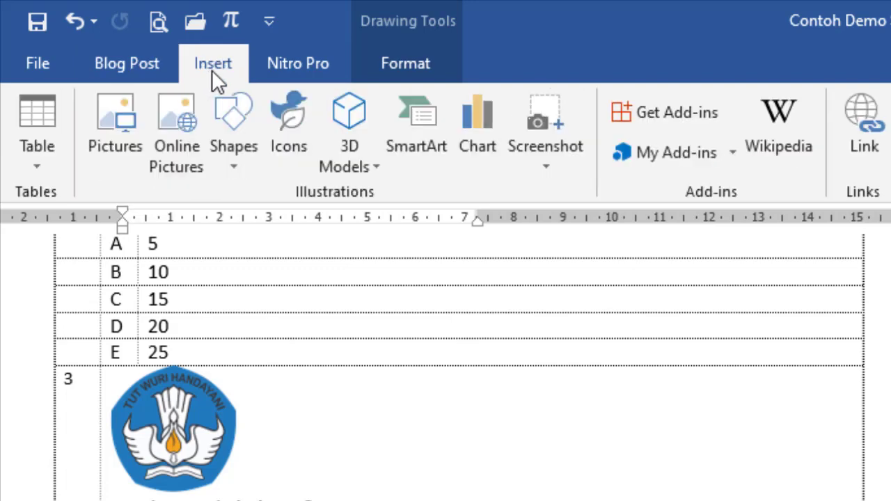
click(232, 21)
key(alt+equal)
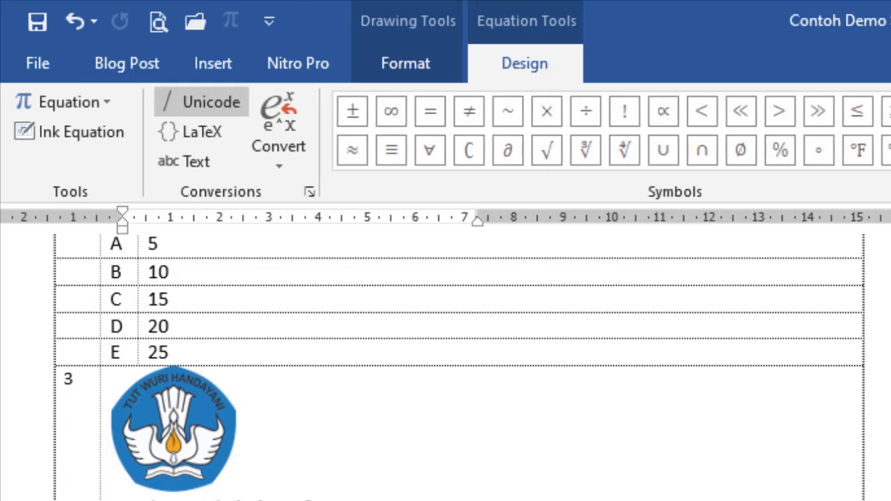
click(101, 106)
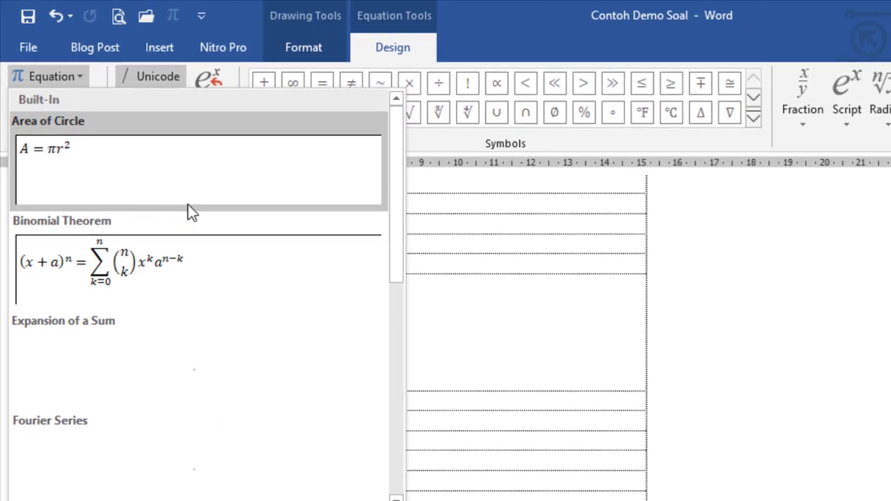
click(176, 476)
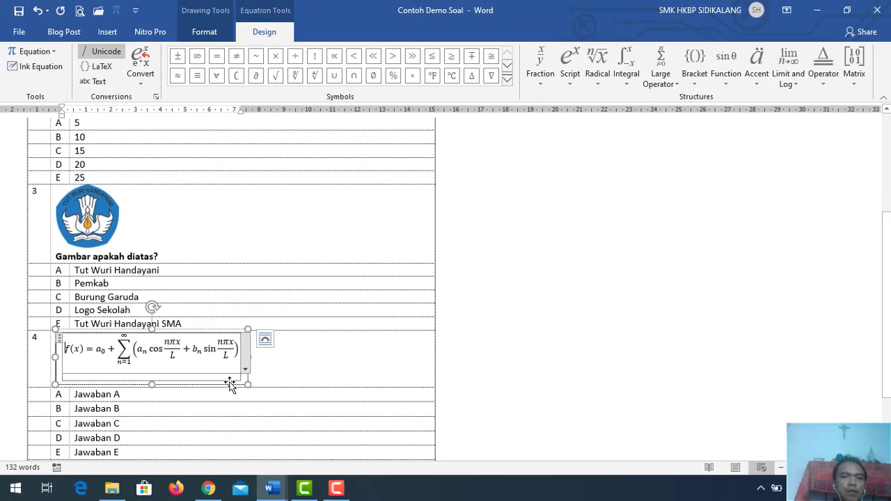
- Widen the question 4 text box slightly so the equation has more room on its right side
click(248, 373)
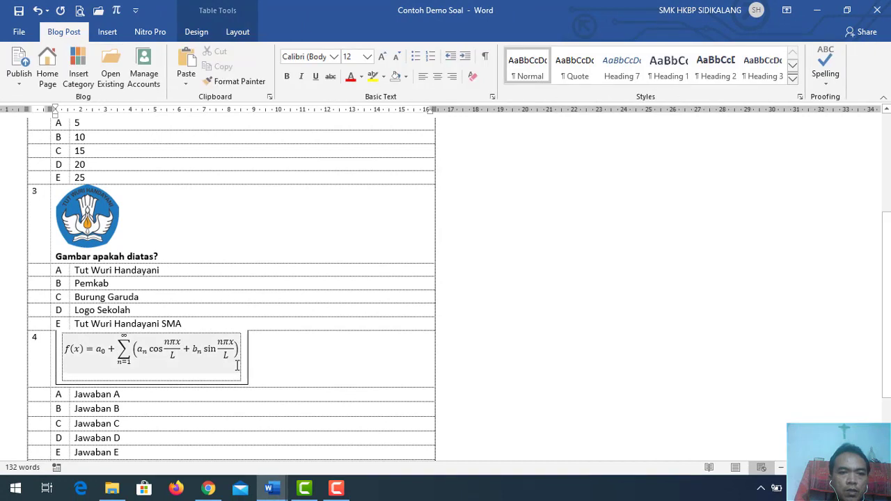
click(247, 369)
drag(248, 357, 261, 357)
click(271, 368)
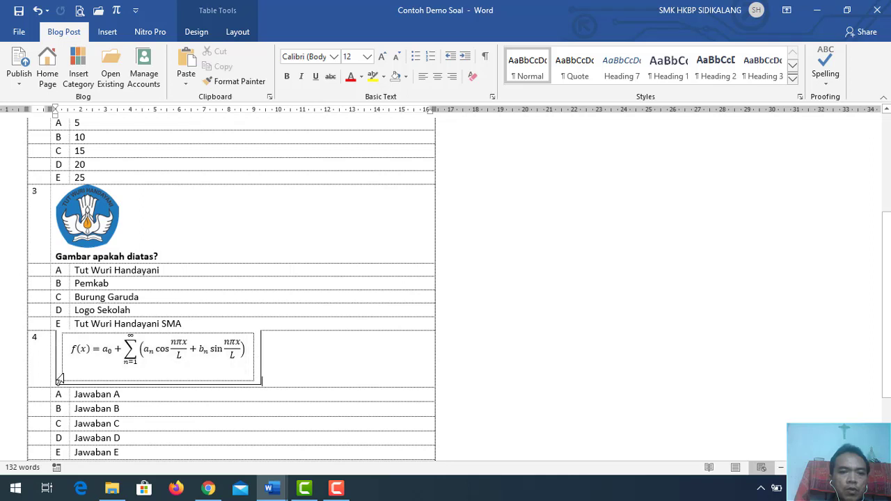
- Set the question 4 equation text box to No Fill and No Outline
click(260, 378)
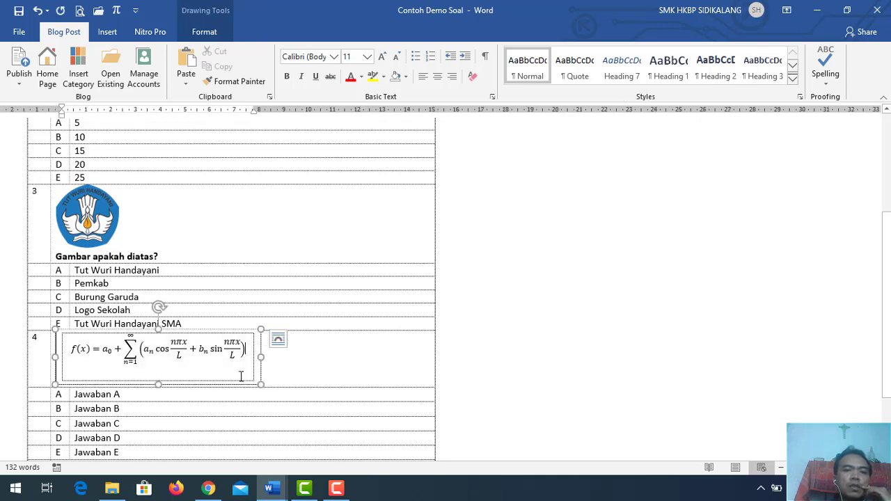
click(259, 376)
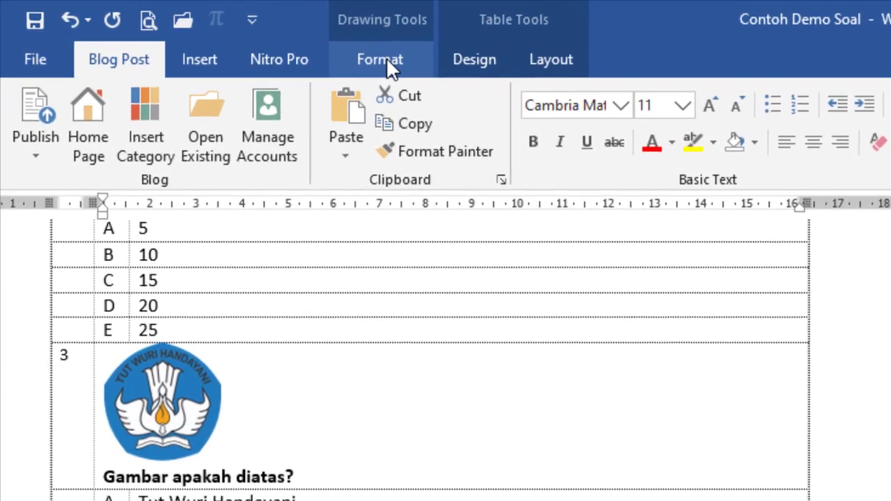
click(204, 31)
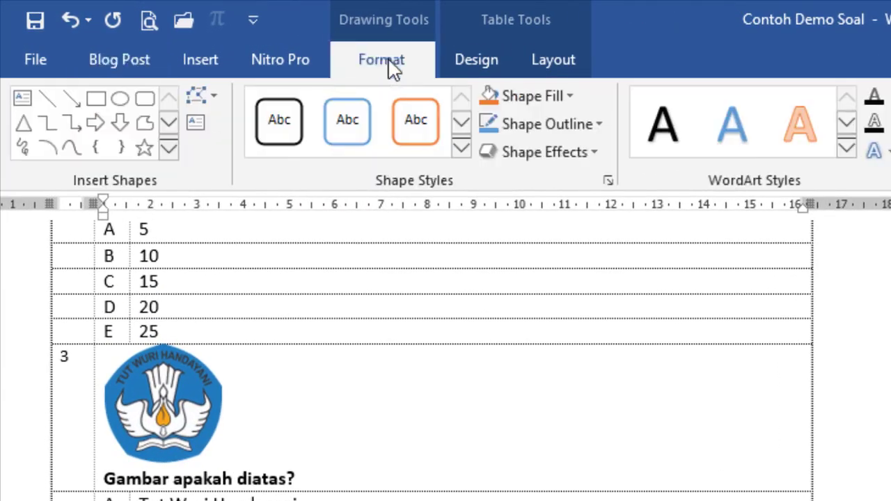
click(577, 104)
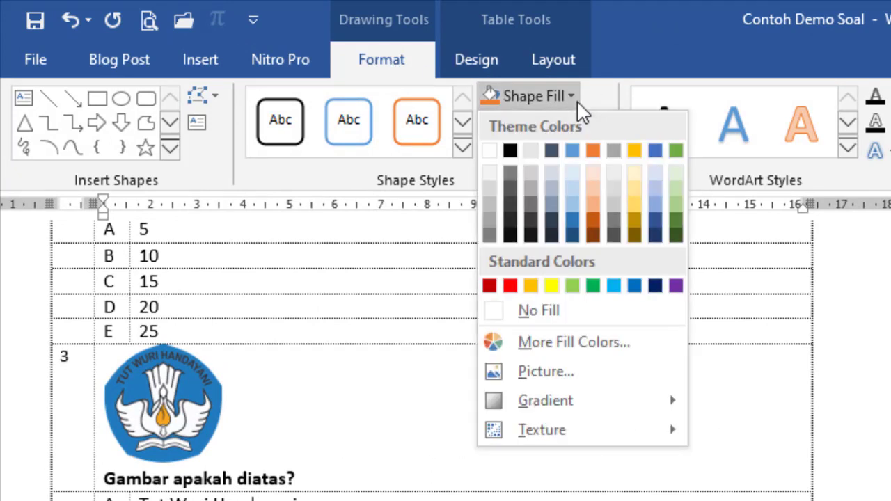
click(555, 310)
click(603, 133)
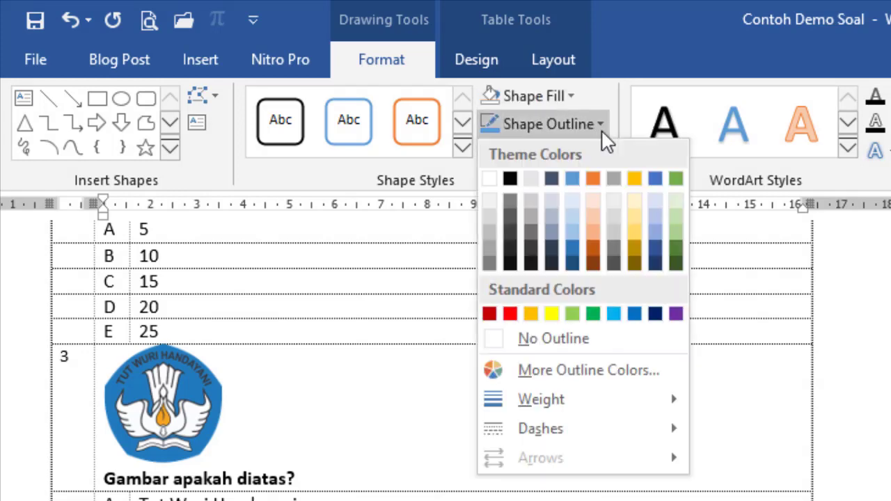
click(579, 341)
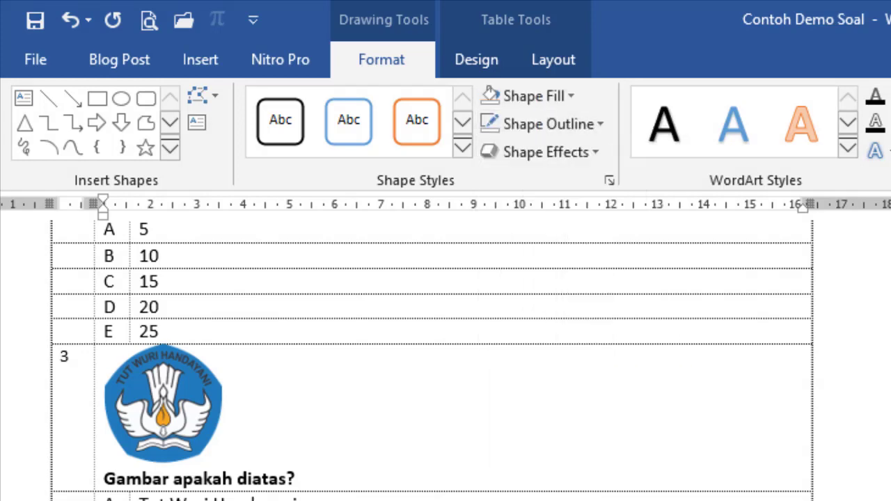
- Replace question 4's placeholder answers A and B with 25 and 20
key(Escape)
scroll(417, 348, down, 2)
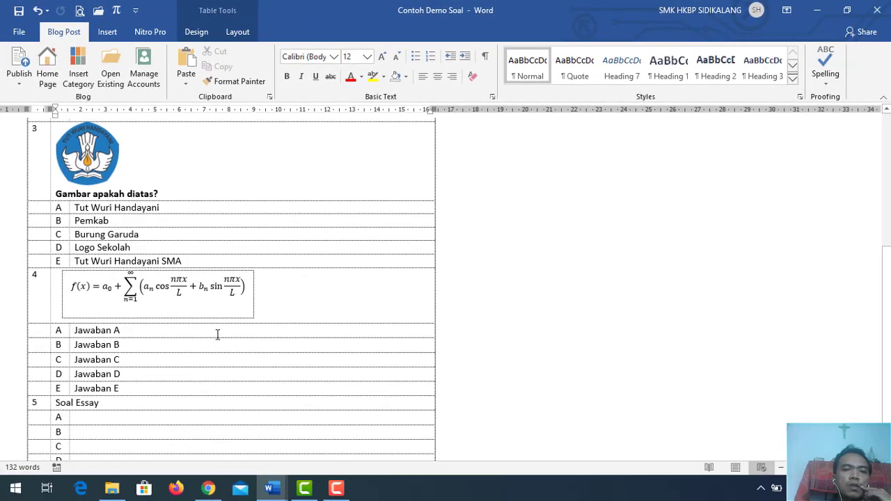
drag(121, 331, 68, 334)
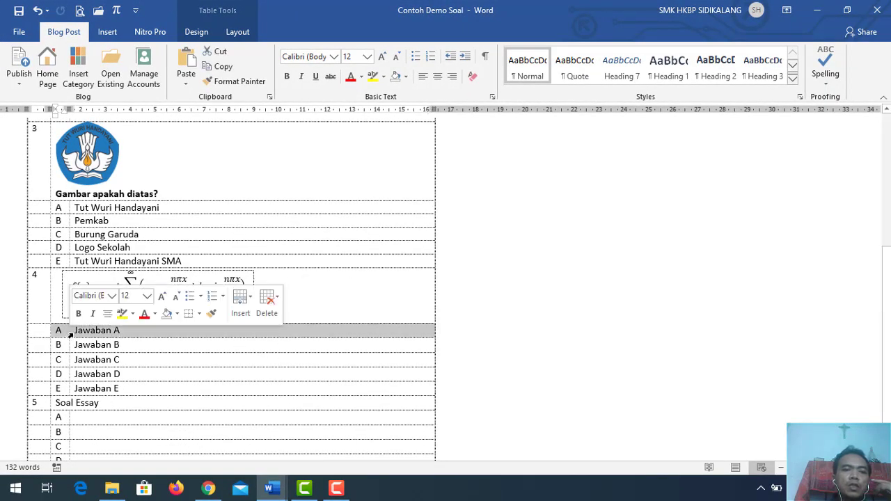
key(Delete)
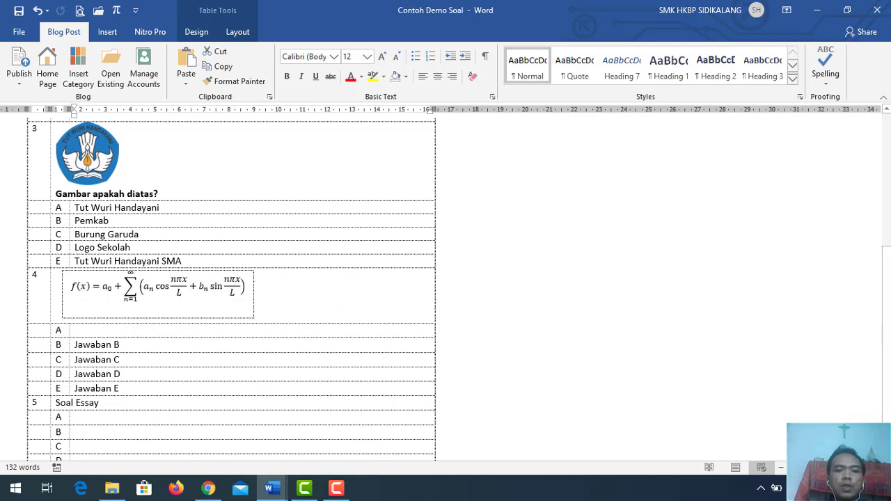
text(25)
click(69, 348)
key(Delete)
text(20)
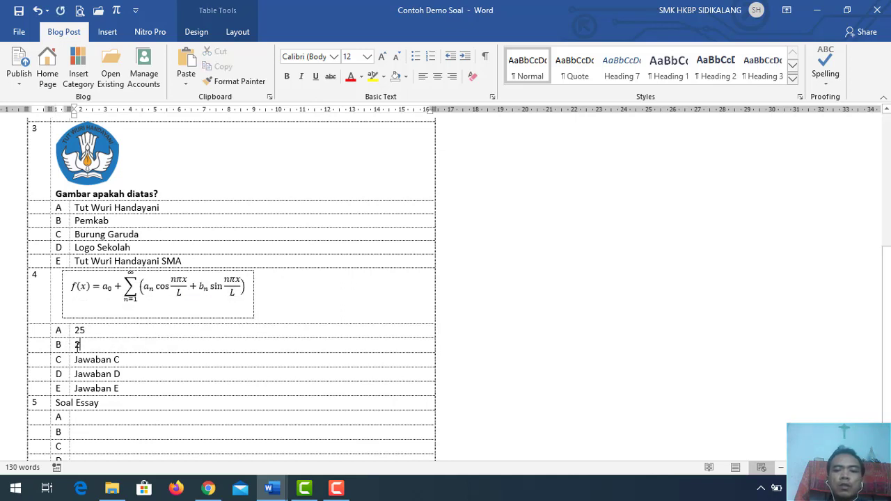
- Replace question 4's placeholder answers C, D and E with 35, 34 and 21
click(69, 364)
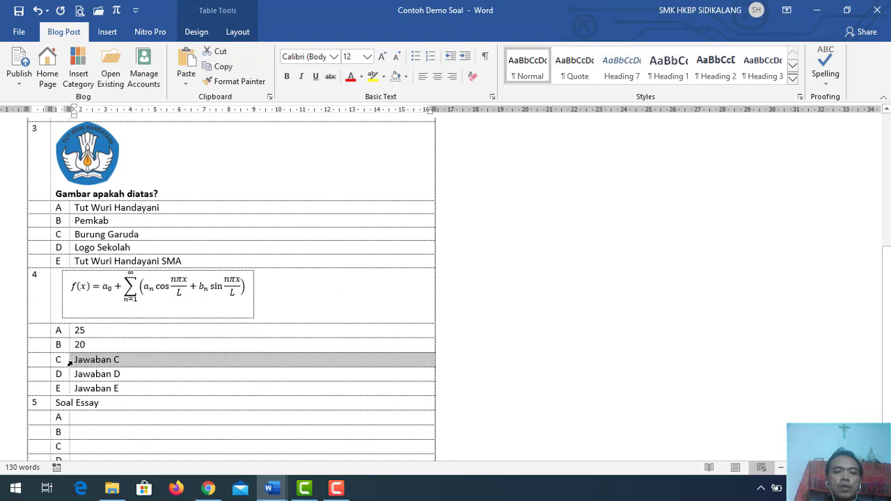
key(Delete)
text(35)
click(70, 377)
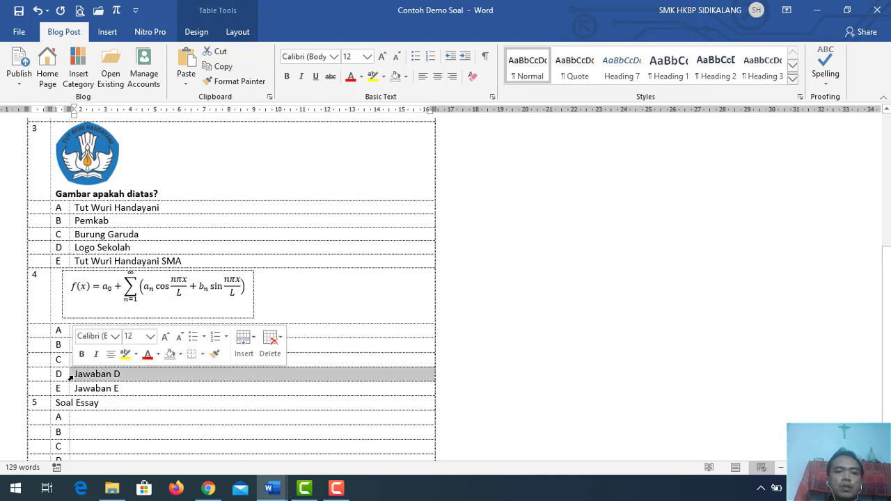
key(Delete)
text(34)
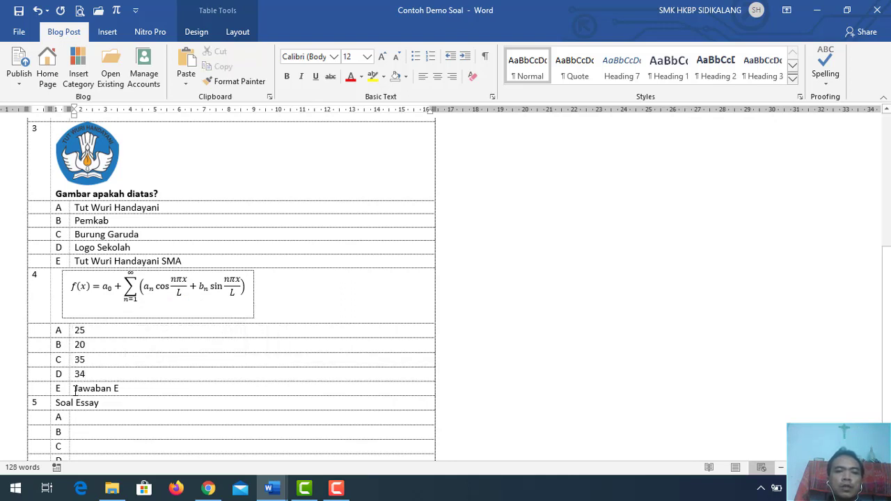
click(70, 391)
key(Delete)
text(21)
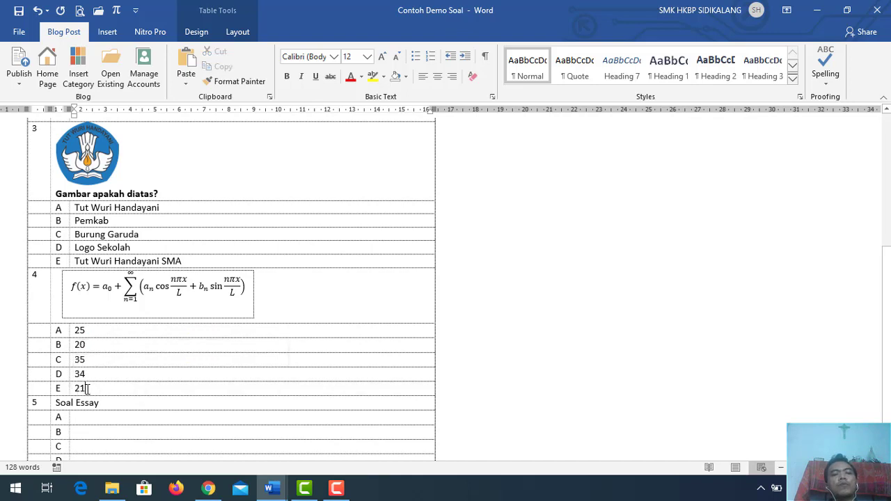
- Place the cursor in the empty question 5 cell, fetch the binomial equation from Document1 and return to Contoh Demo Soal
scroll(125, 417, down, 1)
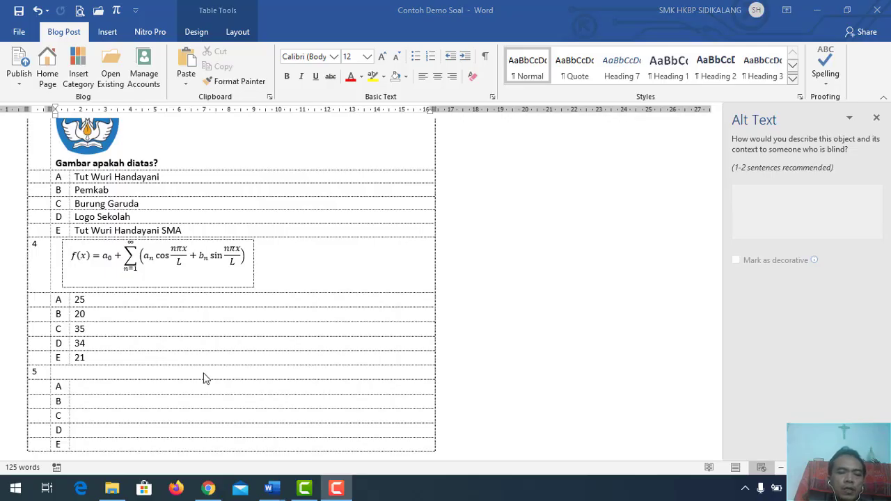
click(95, 376)
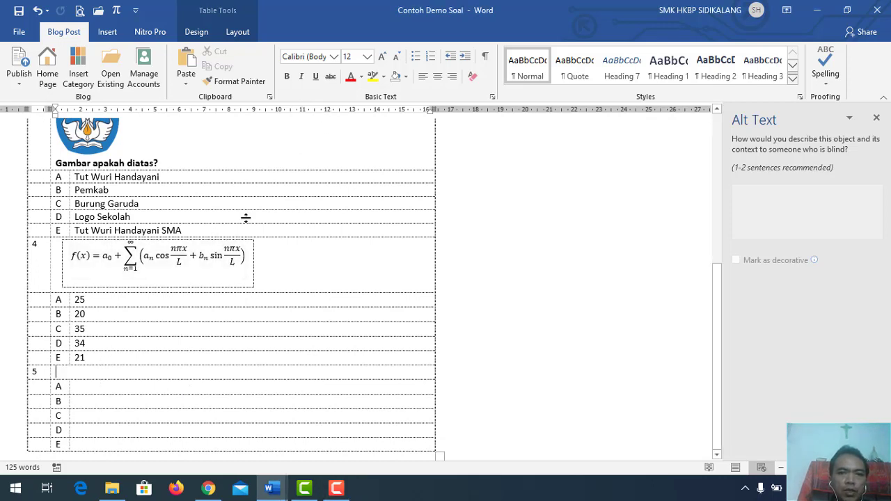
click(200, 271)
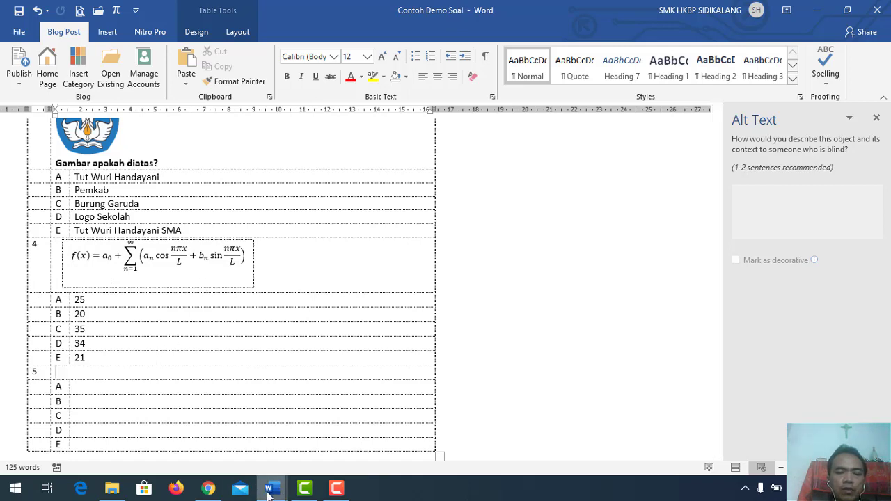
mouse_move(269, 487)
click(420, 460)
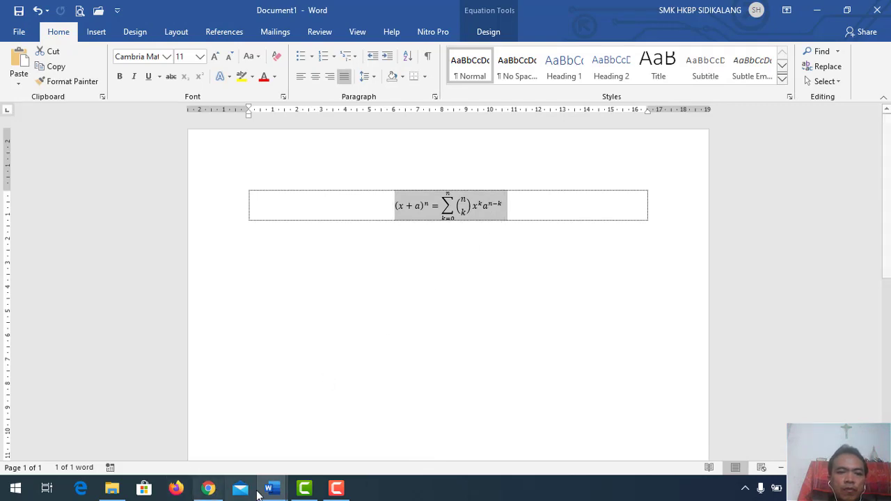
mouse_move(275, 491)
click(154, 437)
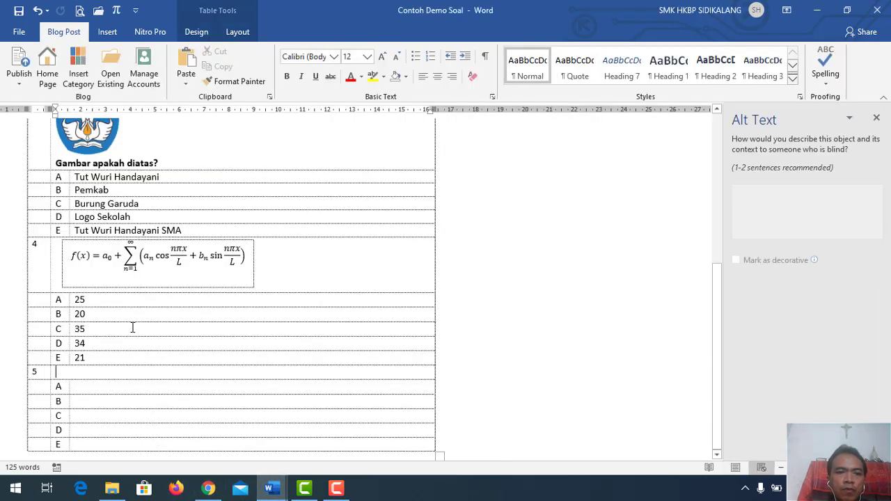
- Draw a text box about 5.2 cm wide and 1.5 cm high in the question 5 cell
click(101, 33)
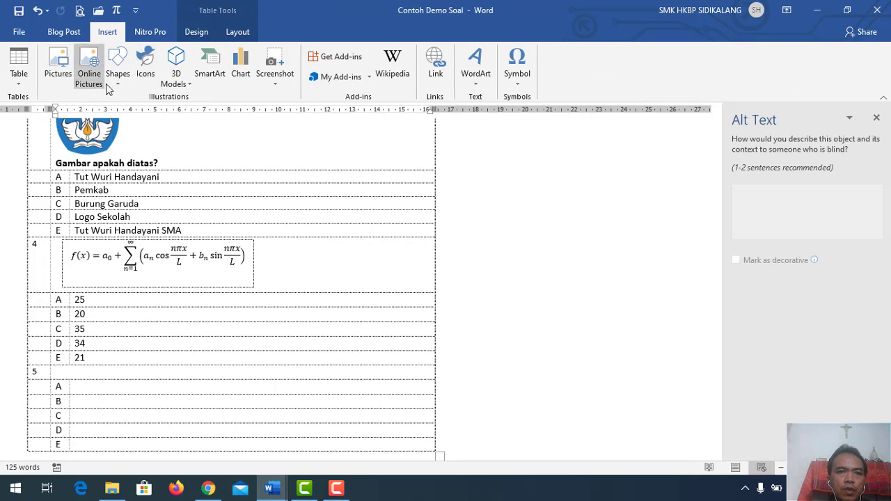
click(116, 87)
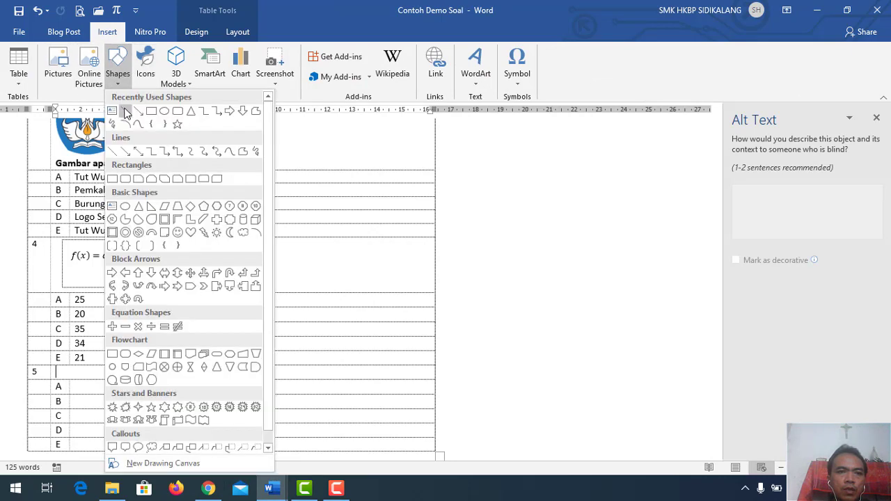
click(109, 110)
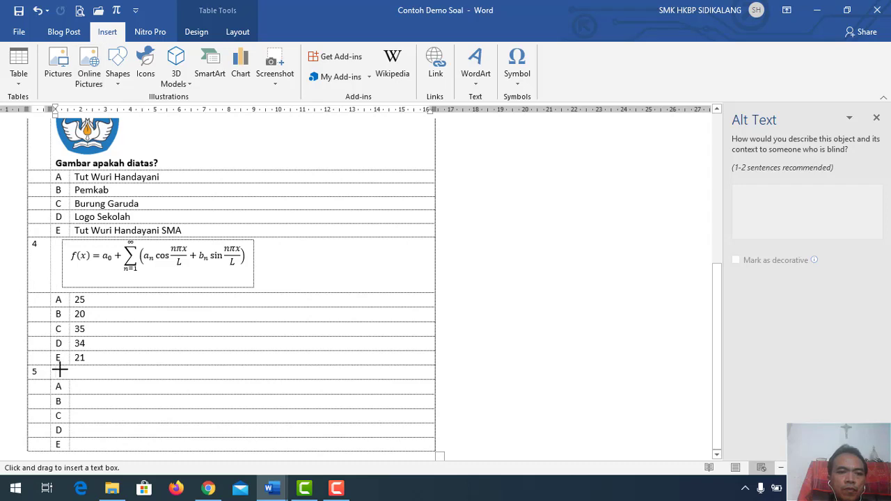
drag(59, 370, 189, 405)
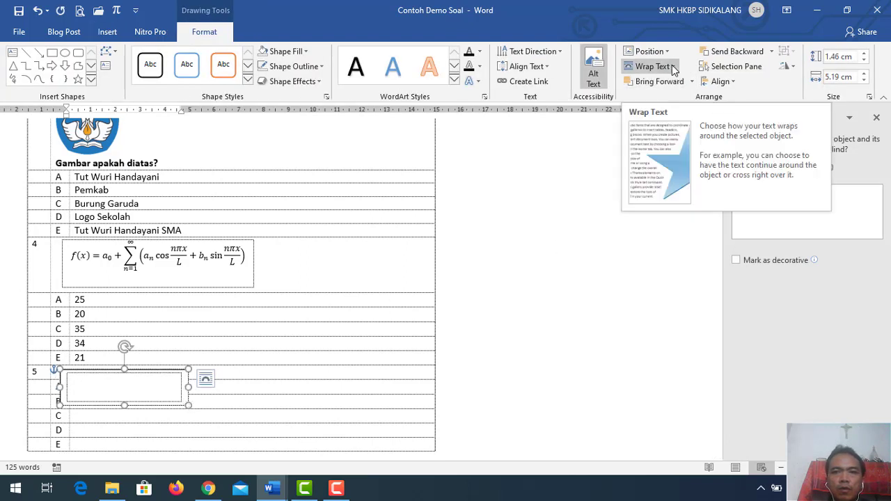
right_click(189, 398)
mouse_move(260, 327)
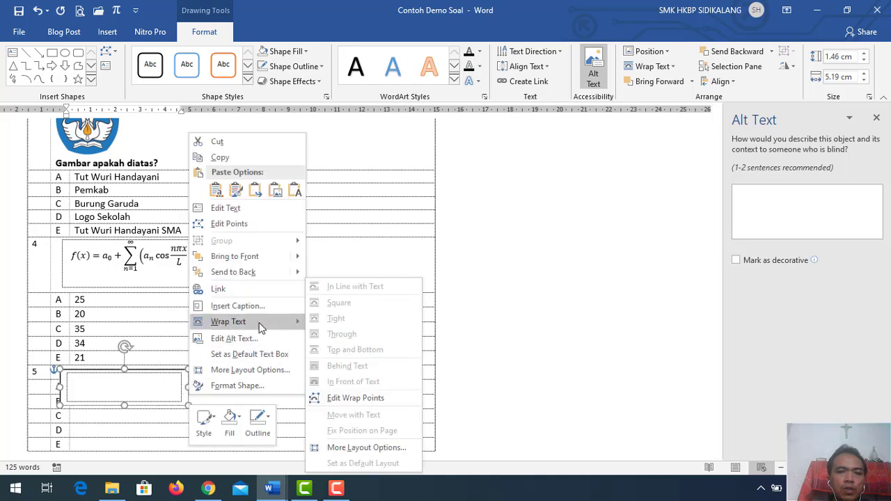
key(Escape)
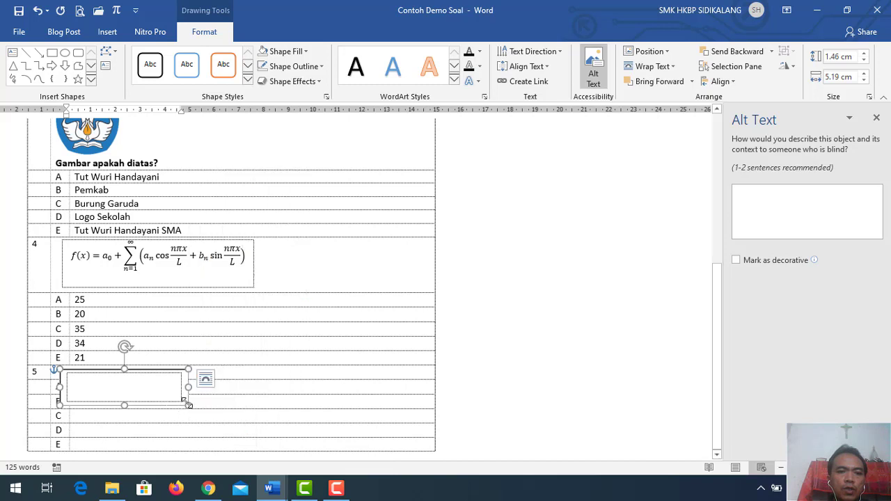
click(187, 399)
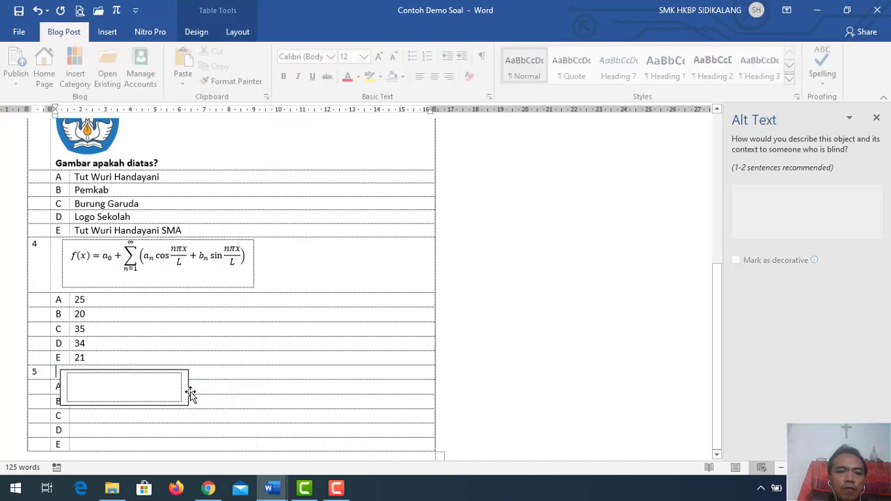
click(188, 395)
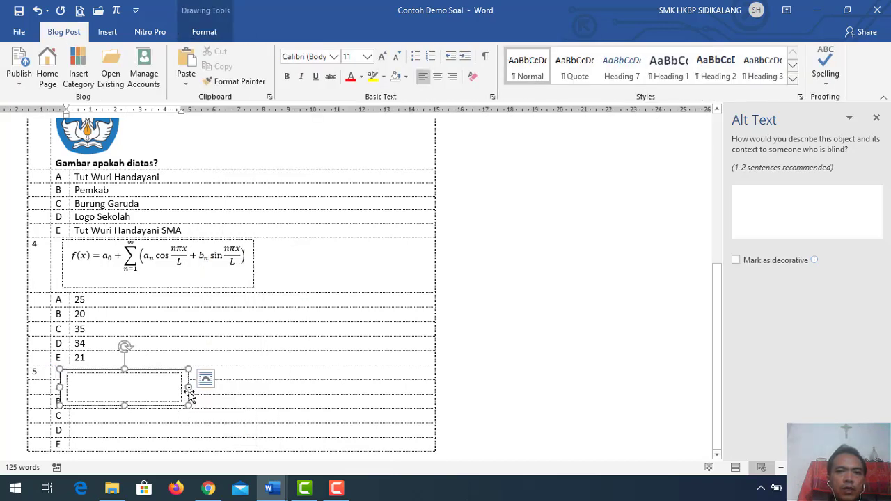
click(204, 31)
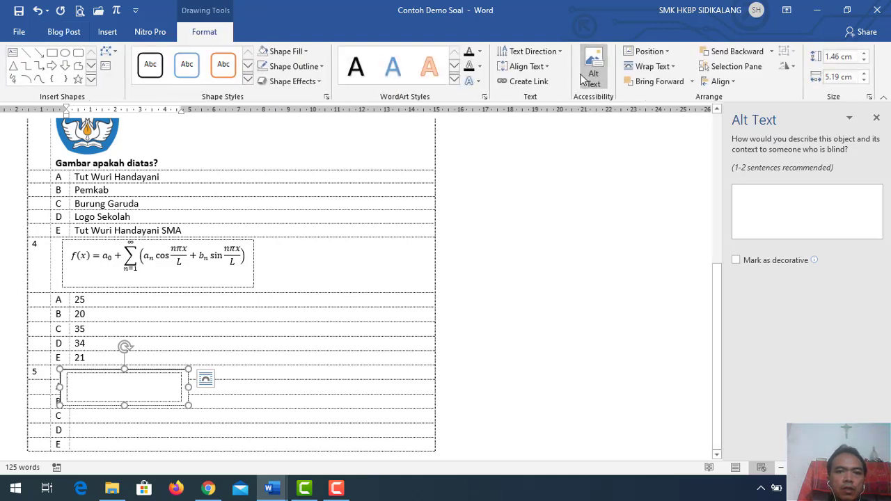
click(649, 67)
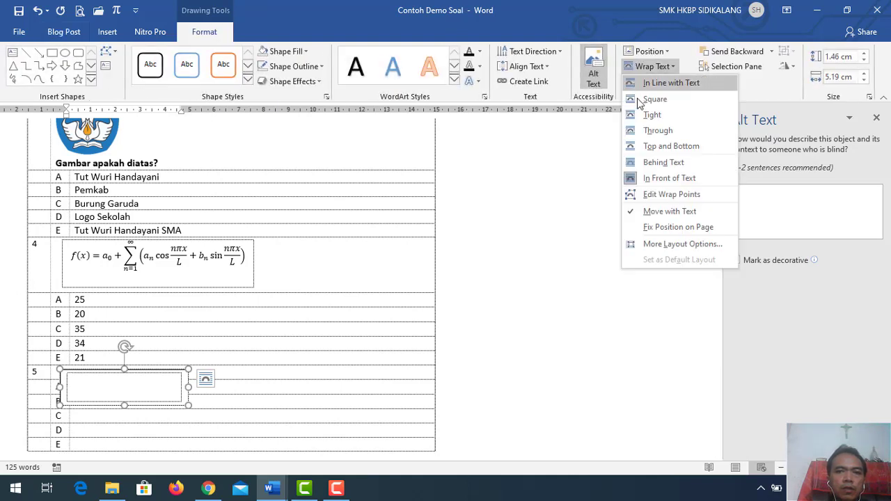
right_click(186, 385)
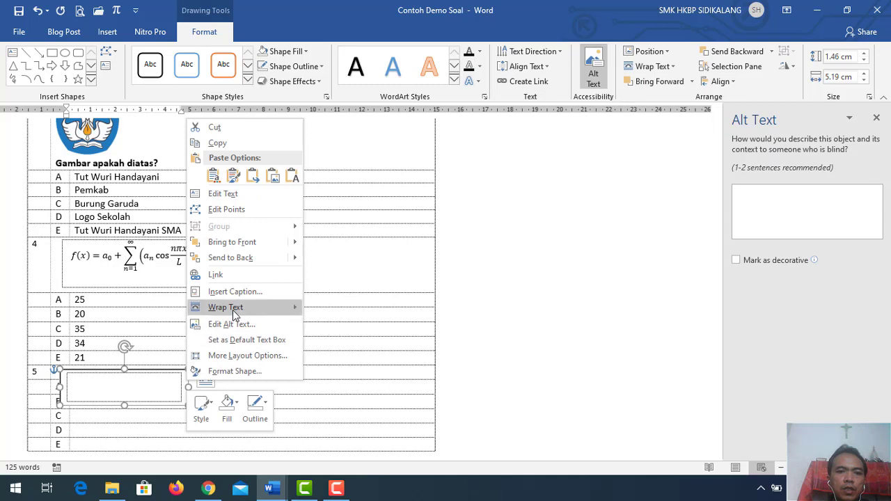
mouse_move(236, 310)
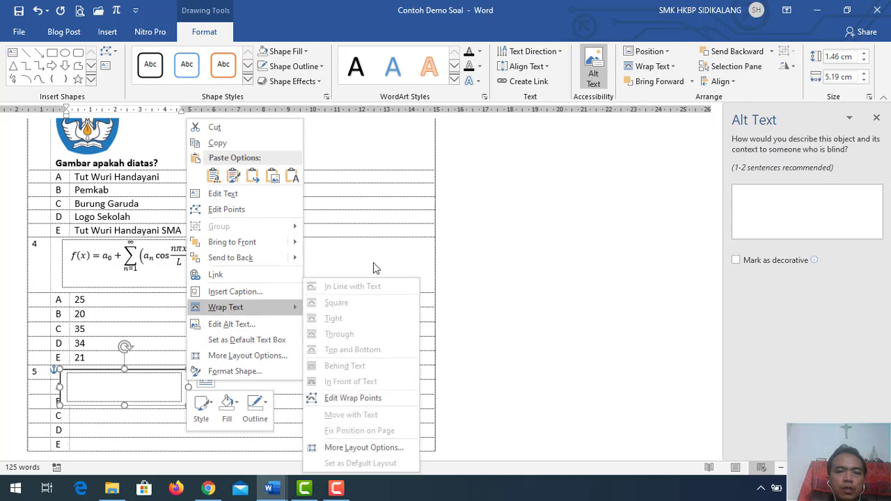
click(669, 69)
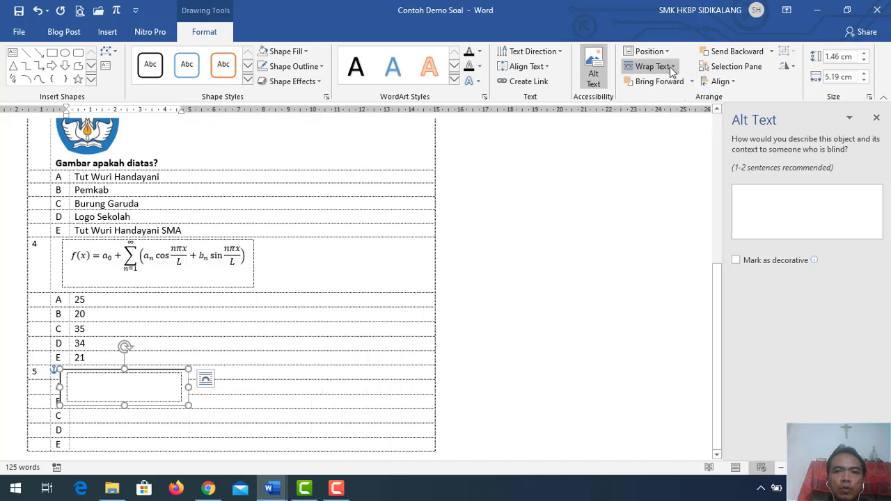
click(672, 68)
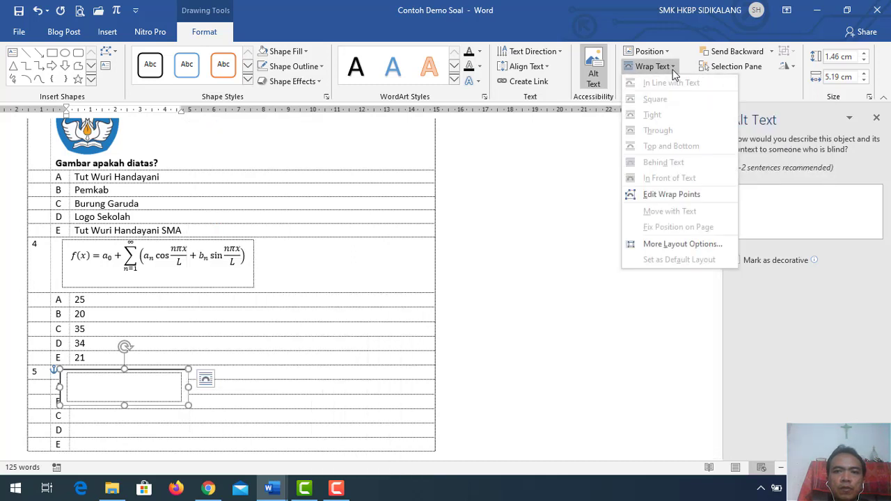
click(672, 68)
click(226, 298)
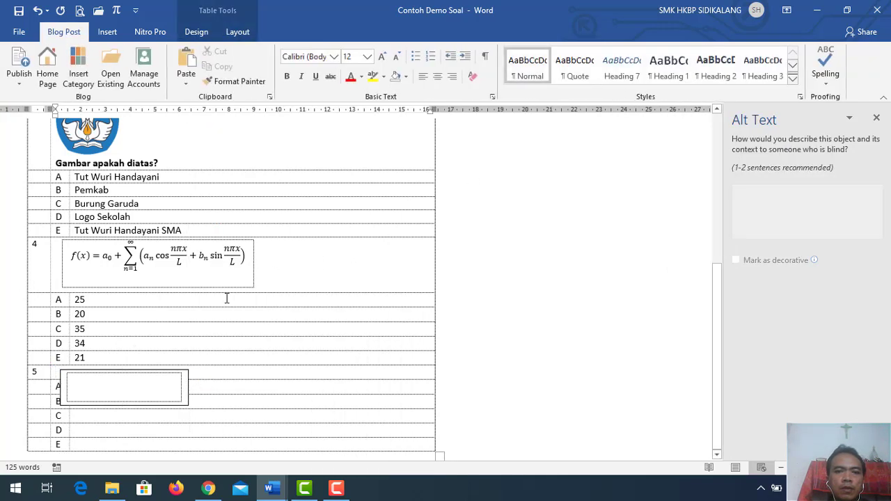
- Set the question 5 text box's wrapping to In Line with Text and enlarge it to about 6 by 2.6 cm
click(186, 376)
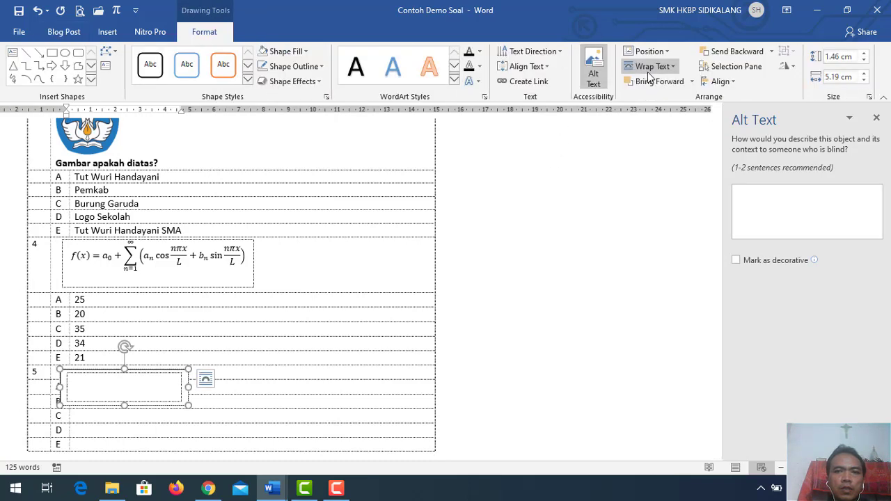
click(652, 66)
click(658, 88)
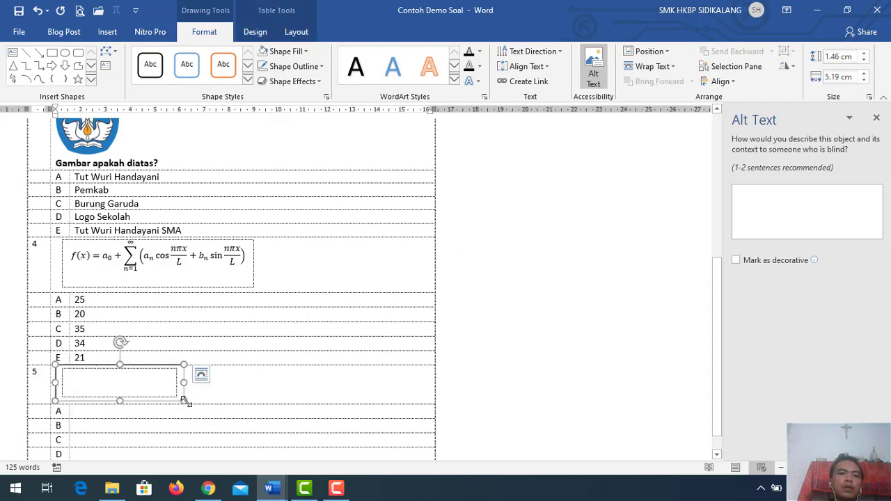
drag(184, 400, 205, 428)
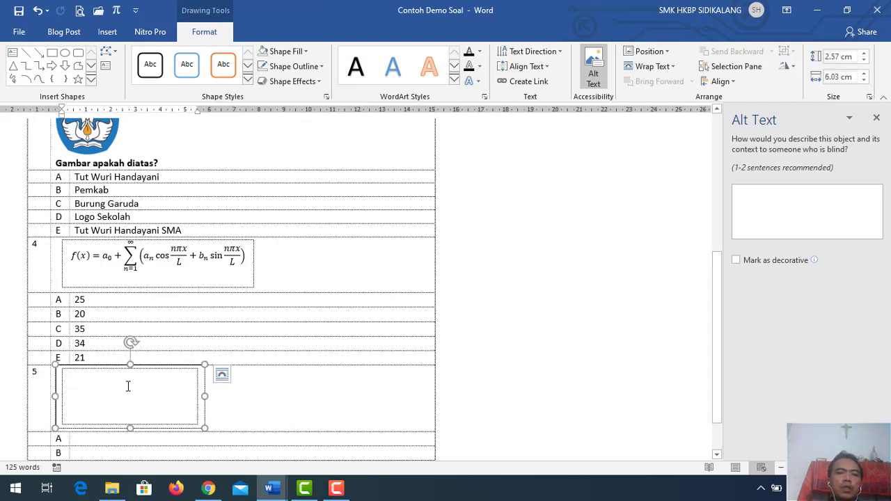
- Paste the binomial equation into the question 5 text box and reduce the box's height to about 1.7 cm
key(ctrl+v)
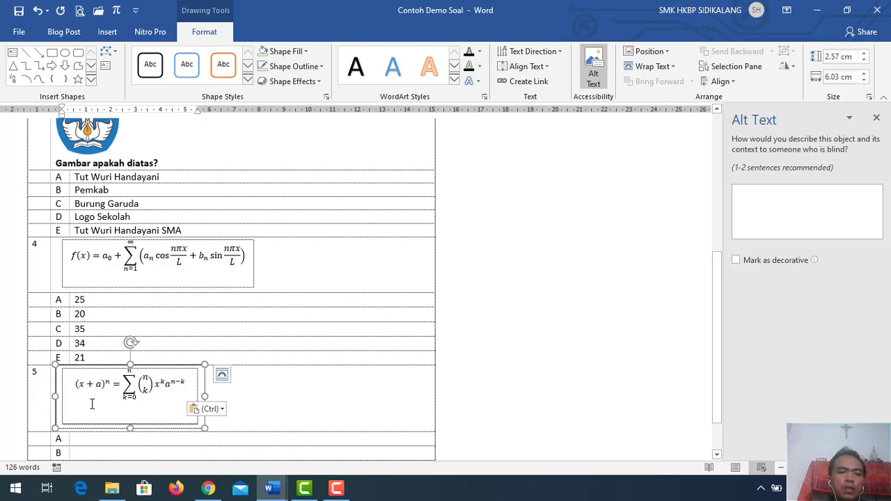
click(201, 425)
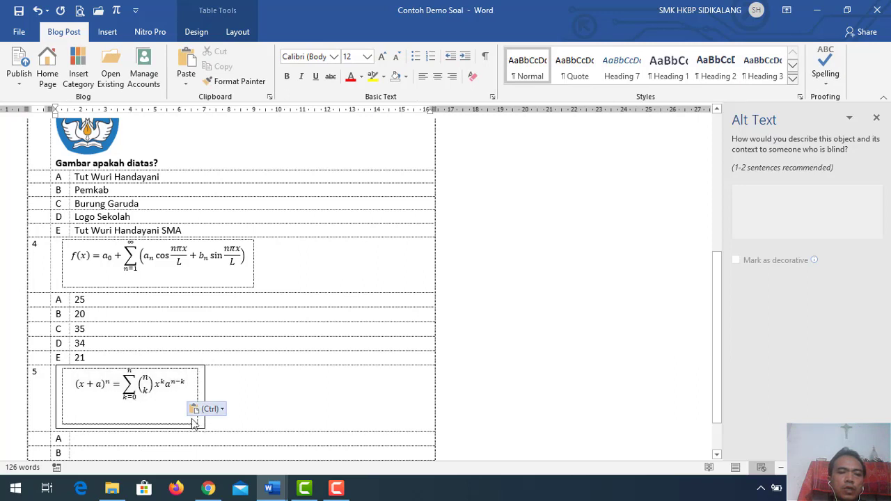
click(128, 428)
drag(128, 427, 130, 403)
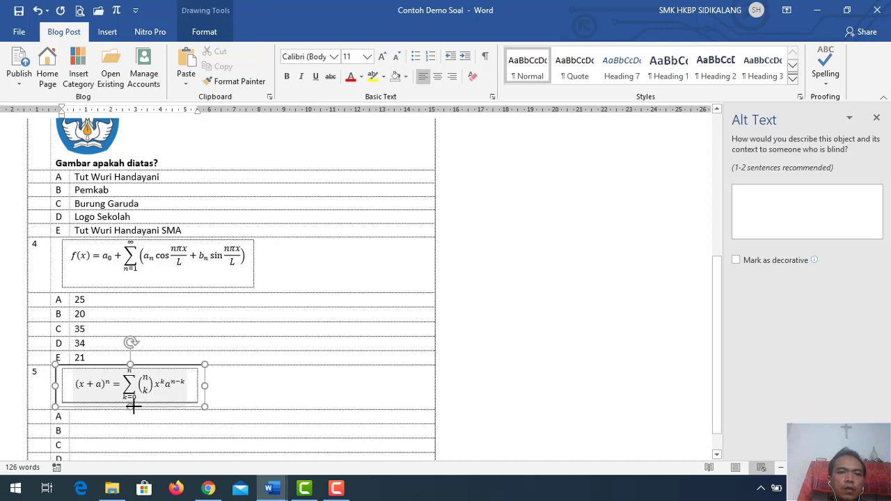
click(205, 32)
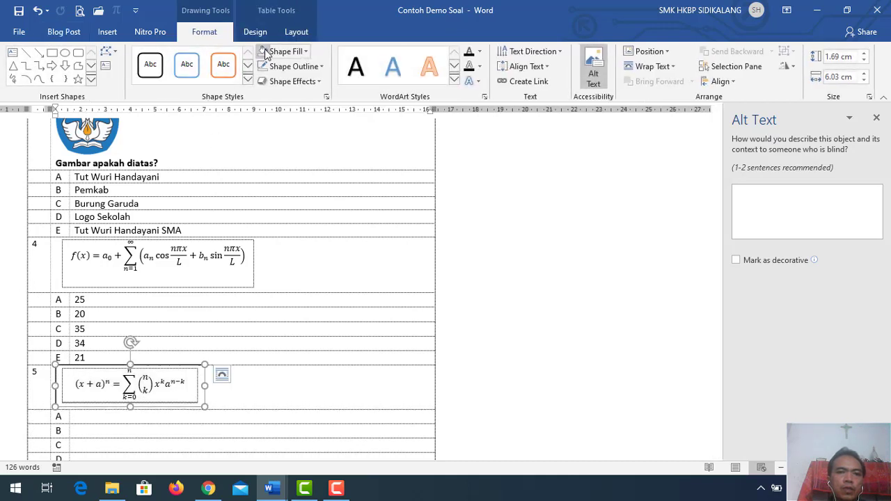
- Remove the fill and outline from the question 5 text box, leaving only the binomial equation
click(306, 52)
click(282, 167)
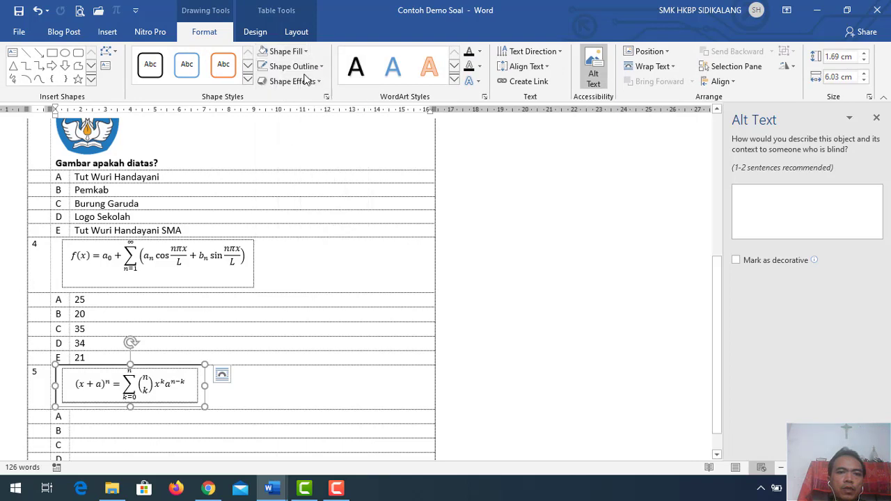
click(318, 69)
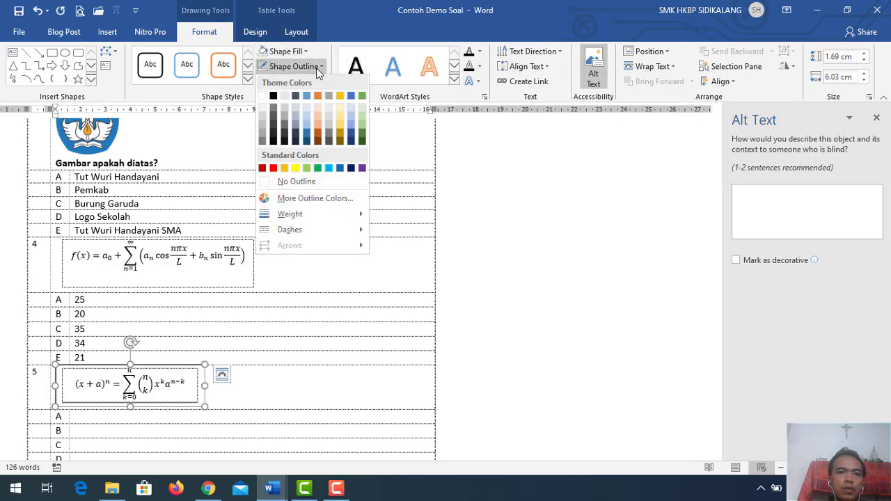
click(285, 179)
scroll(254, 327, down, 1)
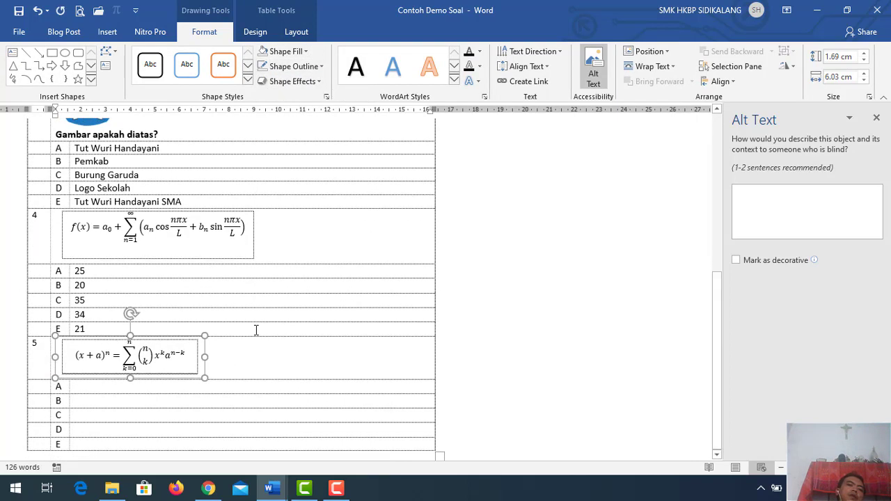
click(280, 370)
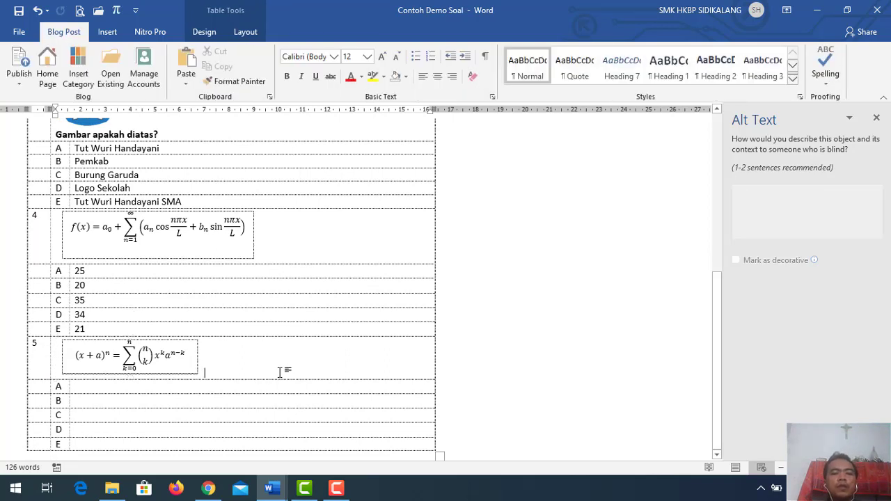
- Fill in question 5's answer options A to E with 10, 20, 30, 40 and 50
click(206, 383)
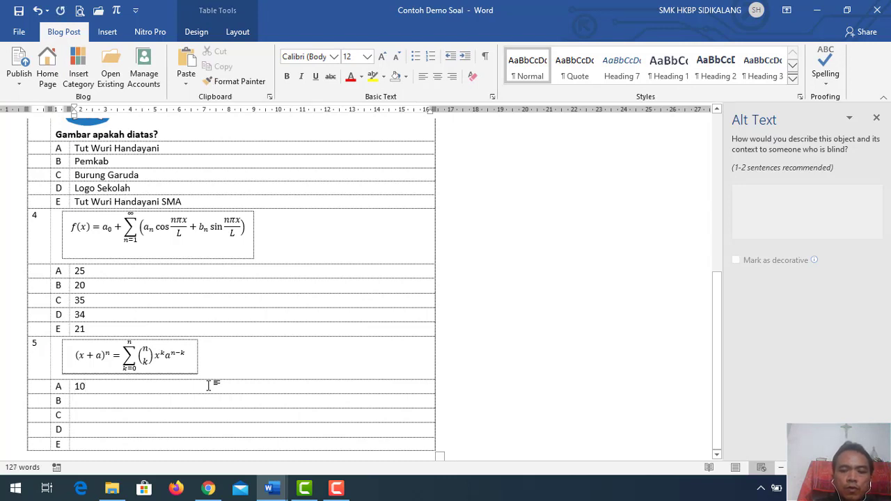
text(30)
key(Down)
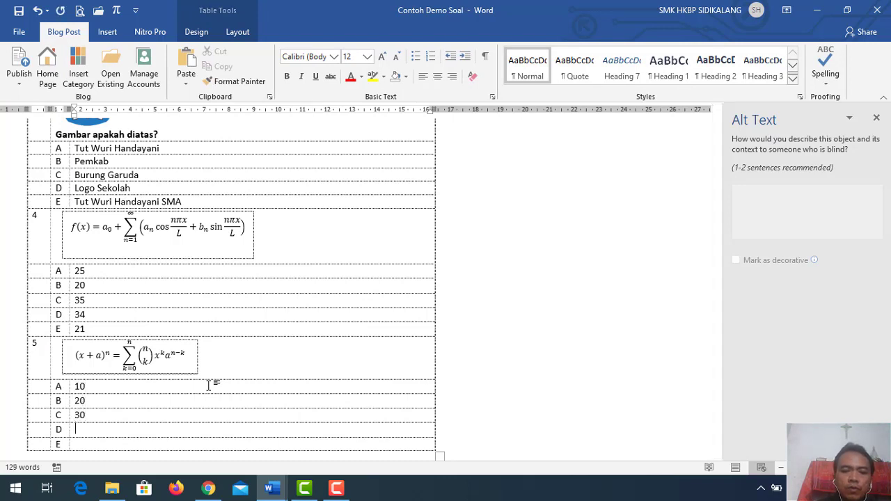
text(50)
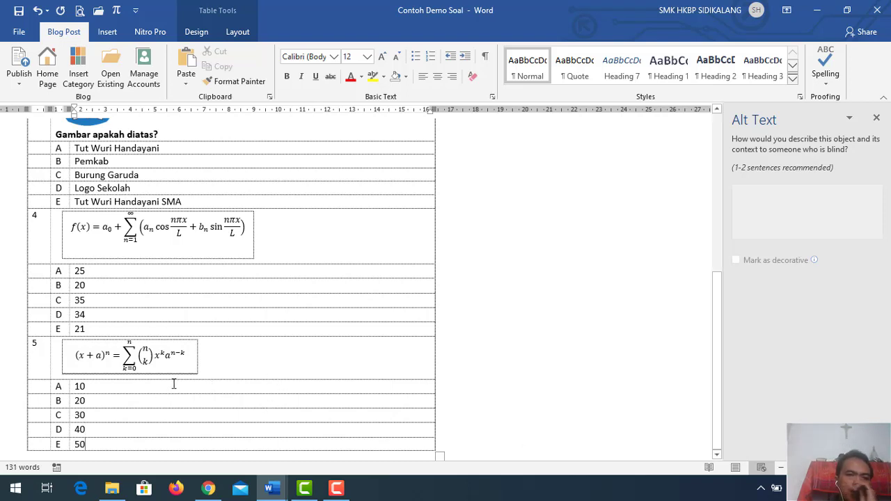
- Add eight empty rows to the end of the question table below question 5 and number the first one 6
scroll(174, 375, up, 8)
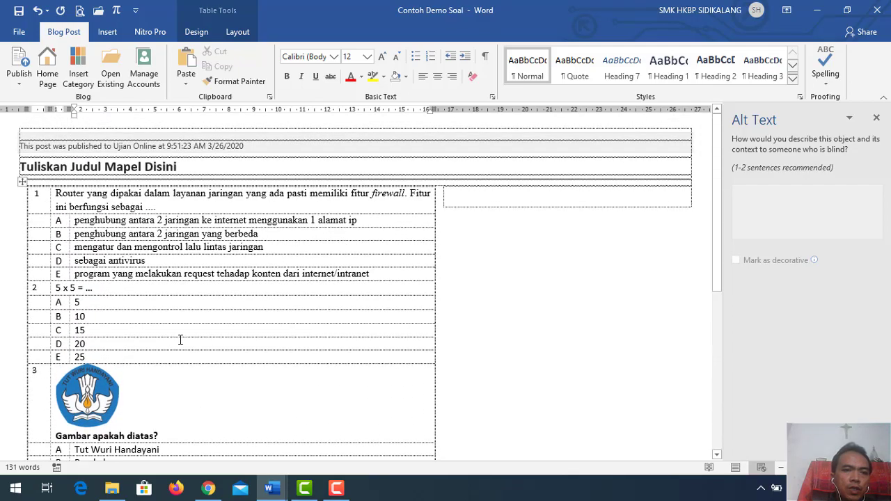
scroll(180, 340, down, 8)
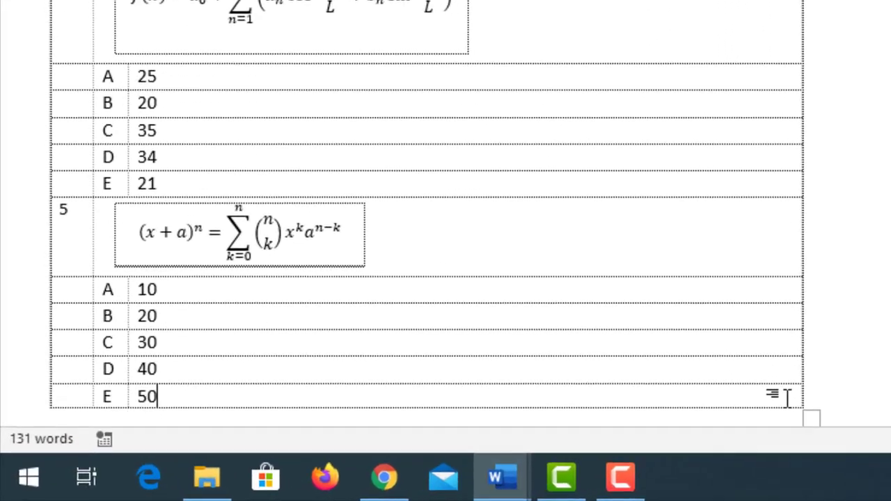
key(Tab)
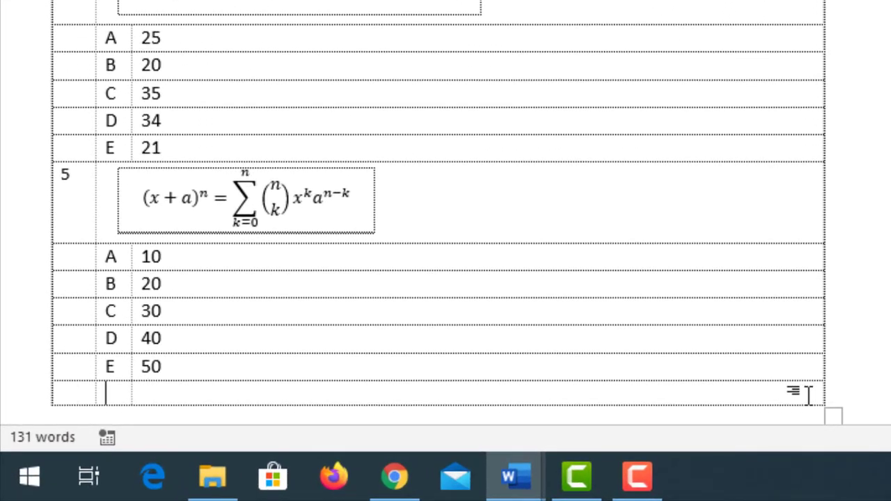
key(Tab)
key(Tab)
key(Tab)
key(Tab)
key(Tab)
key(Tab)
key(Tab)
key(Tab)
key(Tab)
key(Tab)
key(Tab)
key(Tab)
key(Tab)
key(Tab)
key(Tab)
key(Tab)
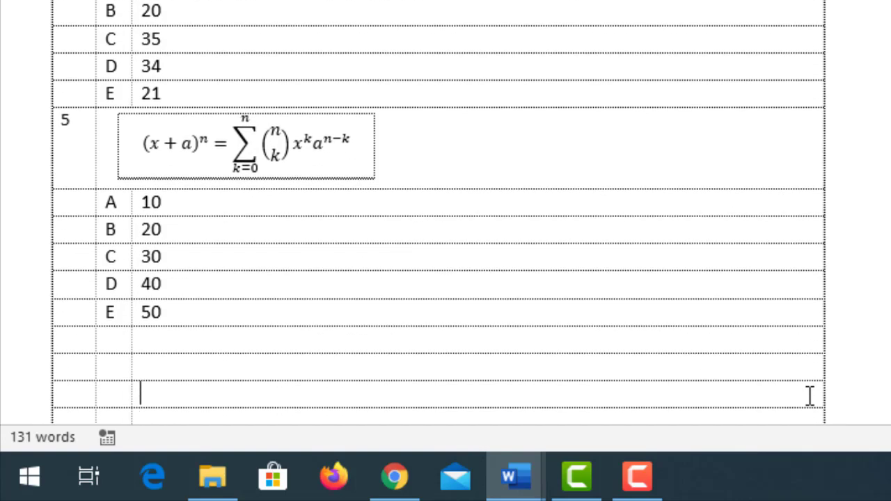
key(Tab)
key(Tab)
key(Tab)
key(Tab)
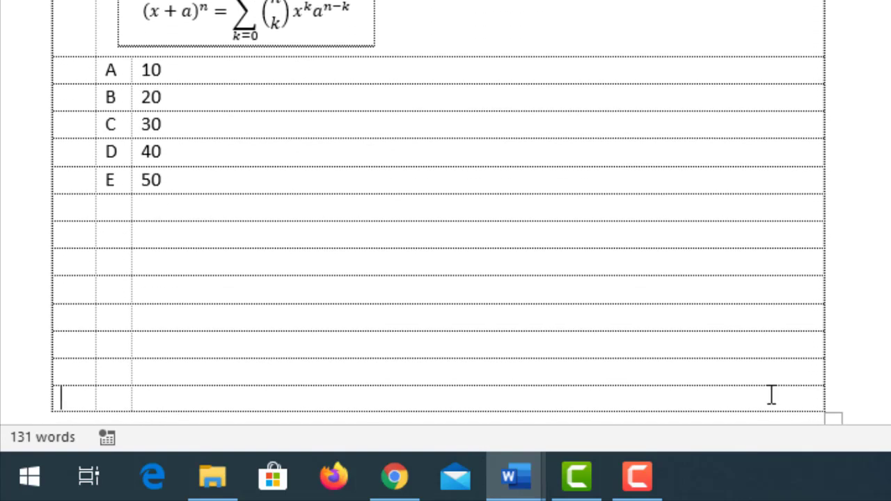
click(85, 205)
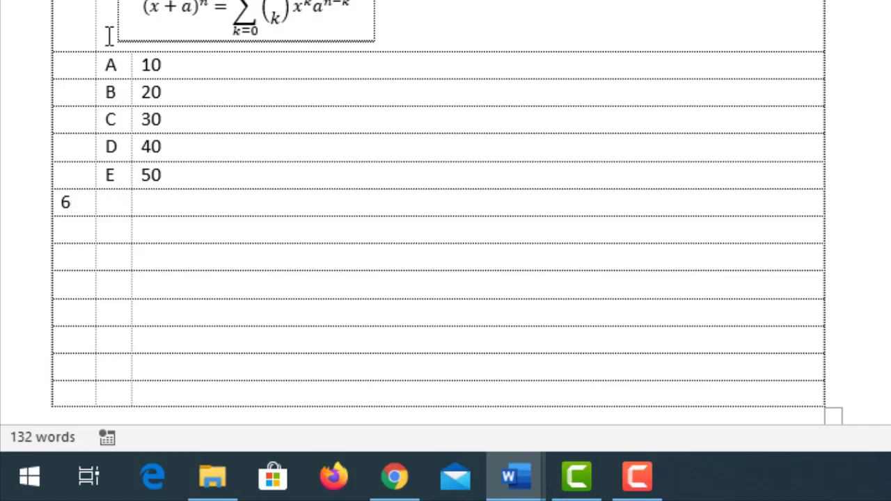
- Merge the two cells beside number 6 and enter "Soal Essay...." as the question text
scroll(90, 29, up, 3)
scroll(86, 25, up, 7)
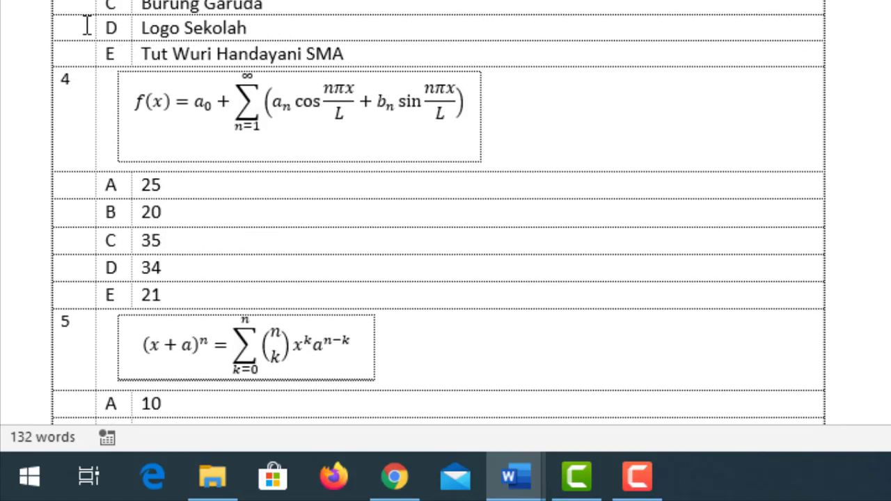
scroll(86, 25, up, 3)
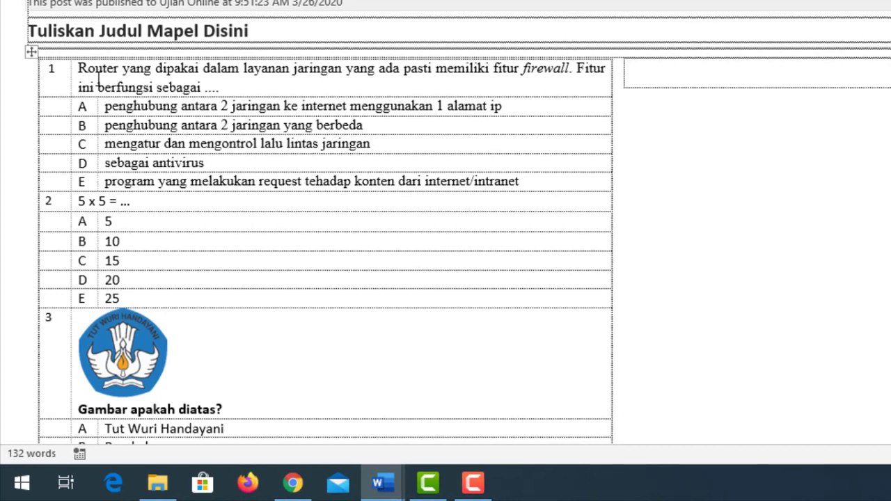
drag(85, 81, 155, 88)
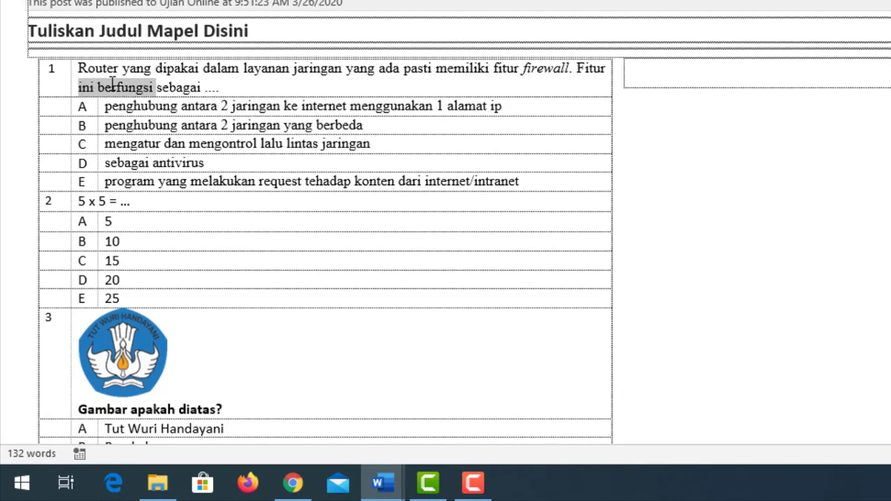
scroll(101, 198, down, 2)
scroll(101, 199, down, 10)
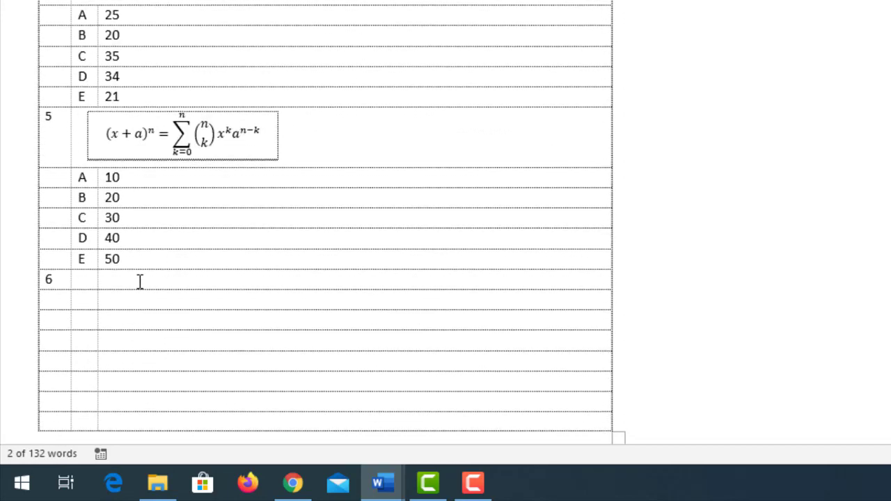
click(96, 286)
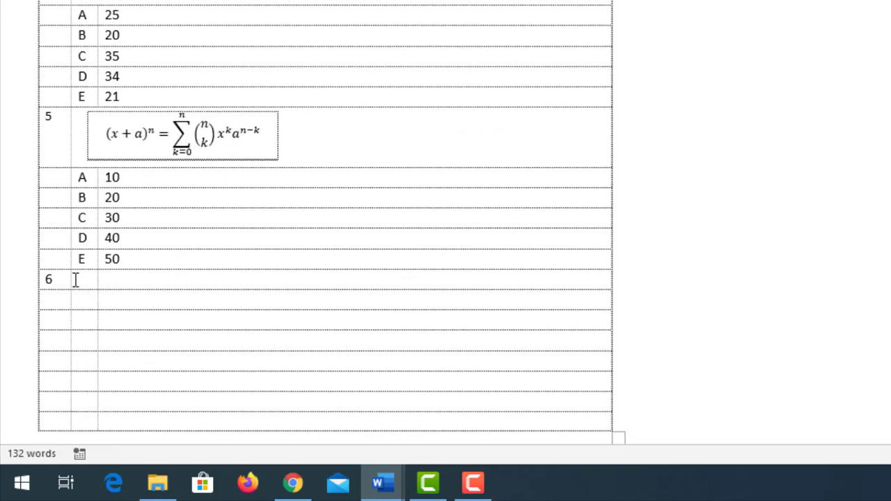
drag(71, 281, 115, 279)
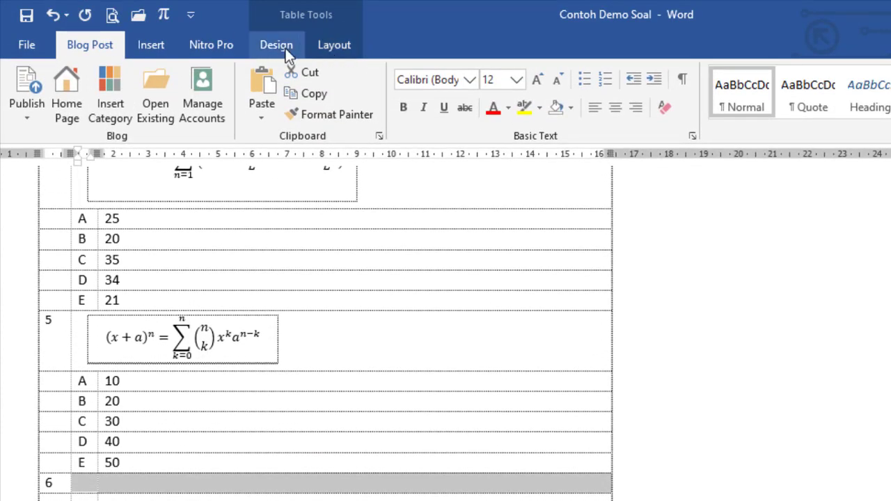
click(336, 46)
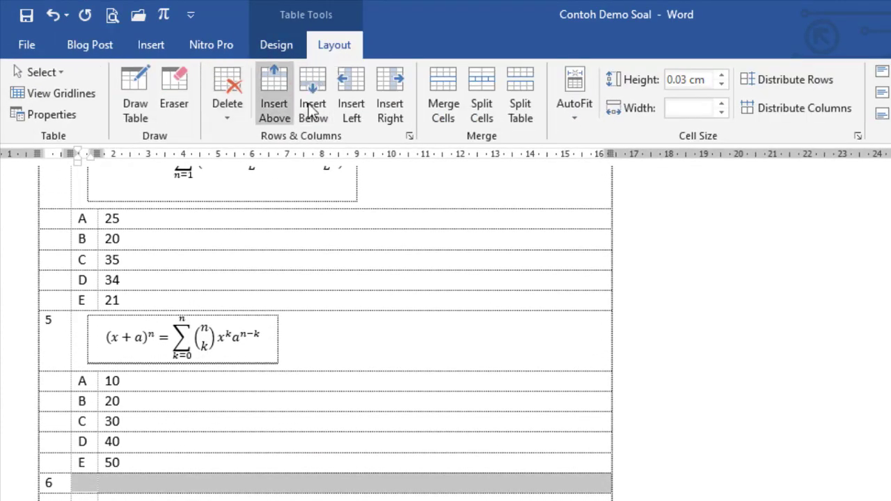
click(435, 114)
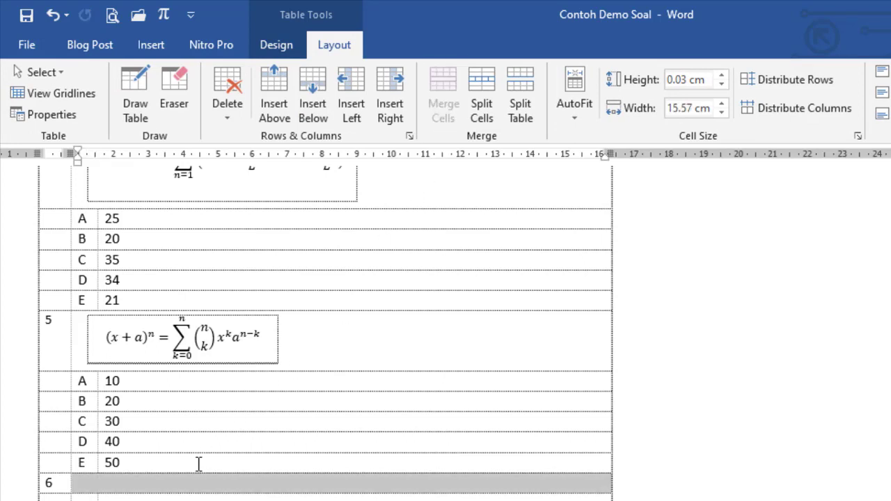
click(175, 482)
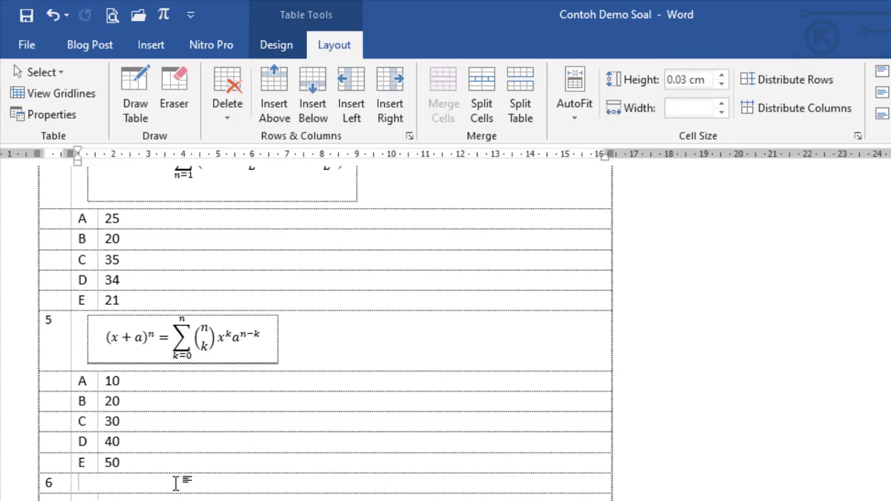
text(Soal Essay....)
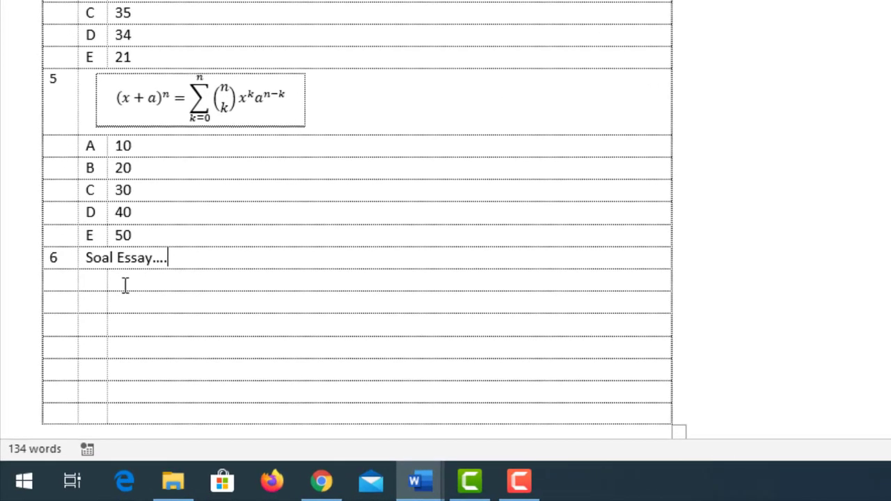
- Label the five rows below question 6 A to E and enter the blank "___" as option A's answer
click(135, 202)
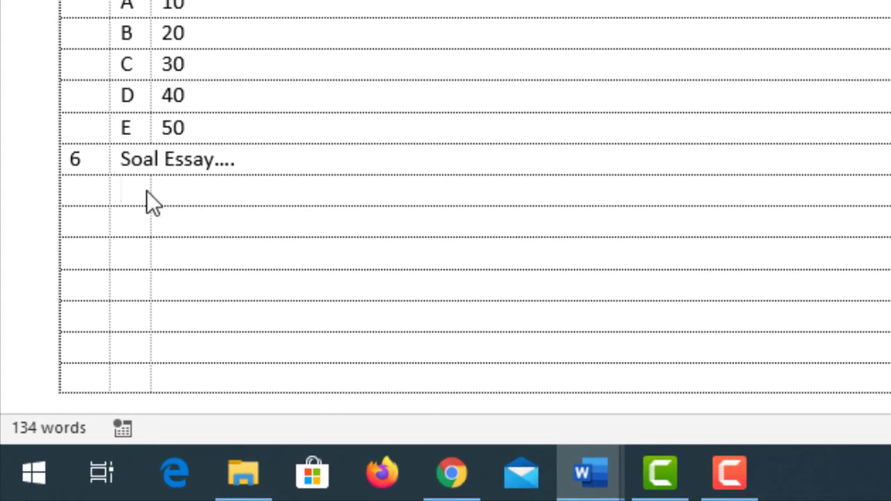
text(B)
key(Down)
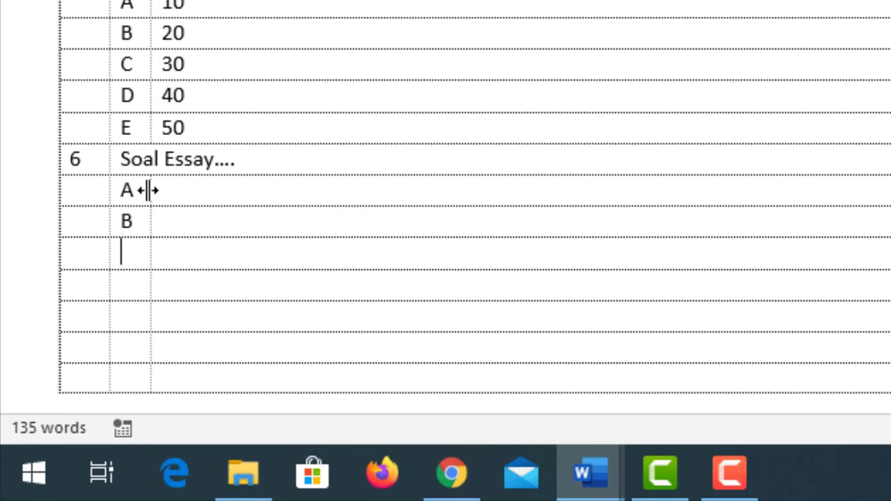
text(C)
key(Down)
text(D)
key(Down)
text(E)
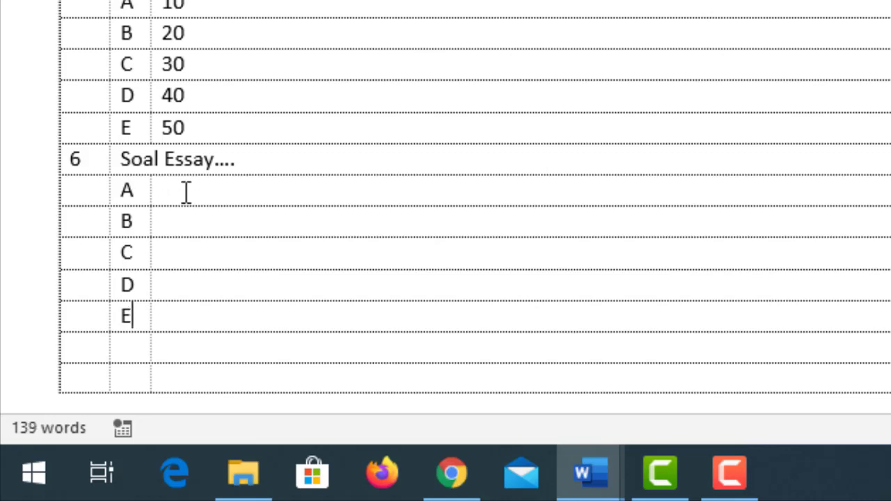
click(186, 192)
text(____)
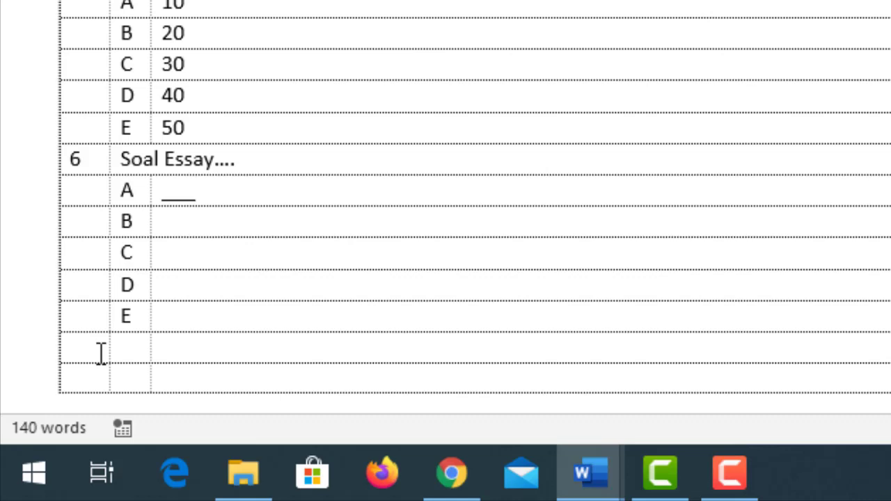
drag(101, 353, 258, 373)
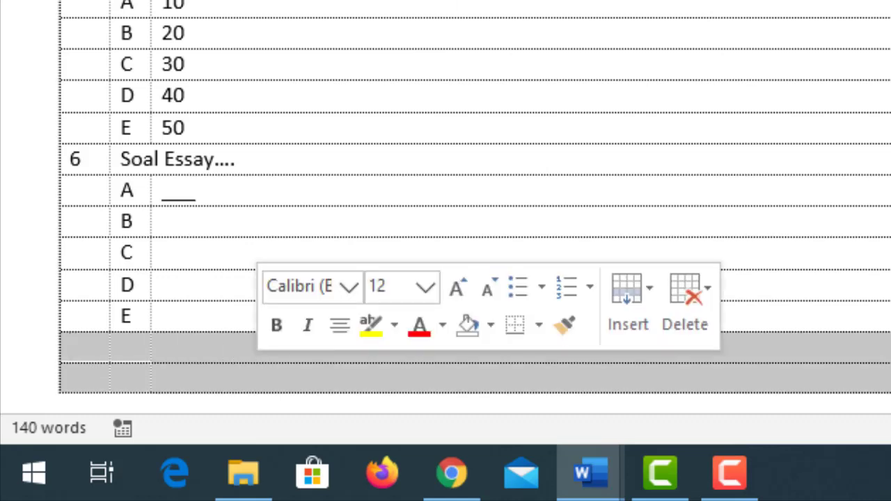
scroll(446, 389, up, 10)
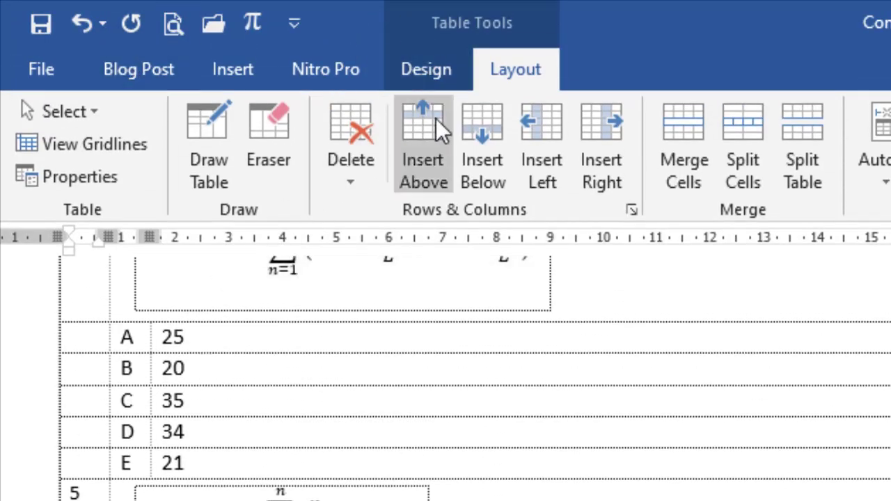
click(199, 192)
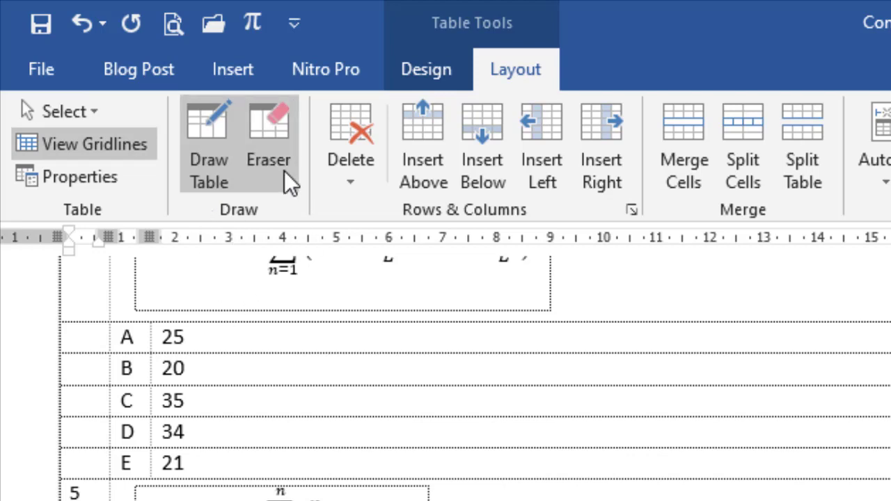
click(371, 165)
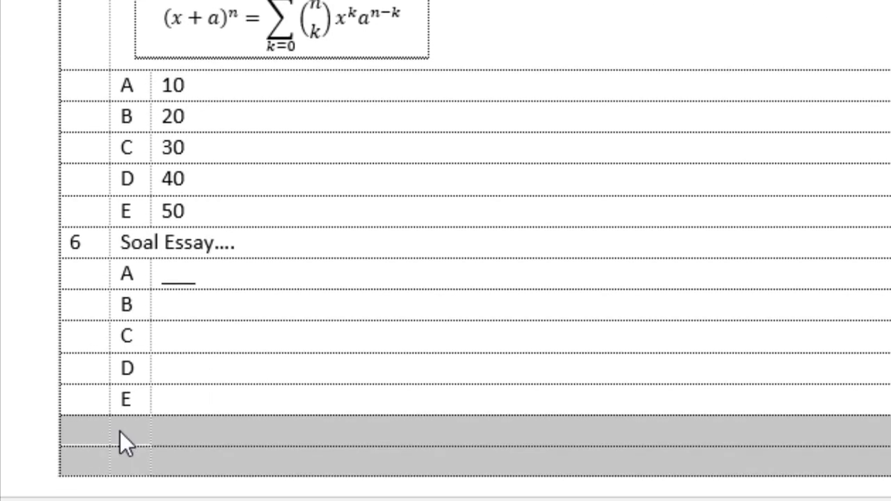
click(120, 431)
key(Escape)
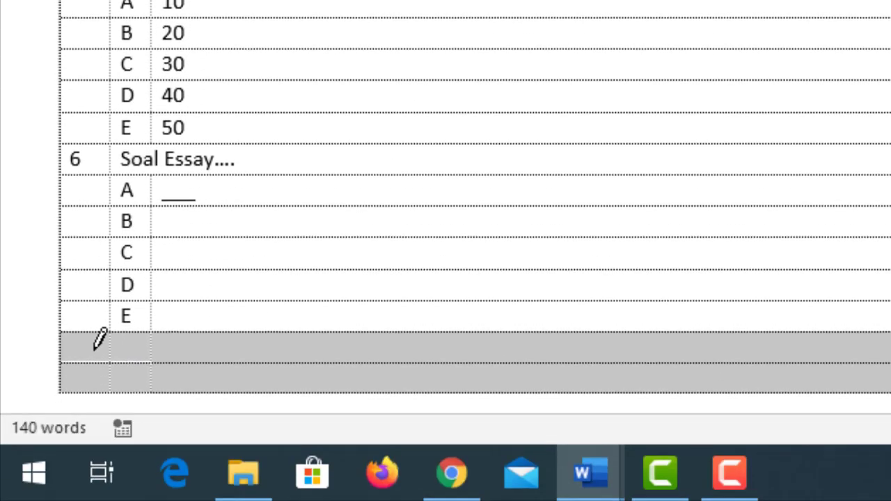
- Delete the two empty rows below option E of question 6 at the end of the table
mouse_move(94, 350)
mouse_down()
mouse_move(217, 355)
mouse_move(228, 369)
mouse_up()
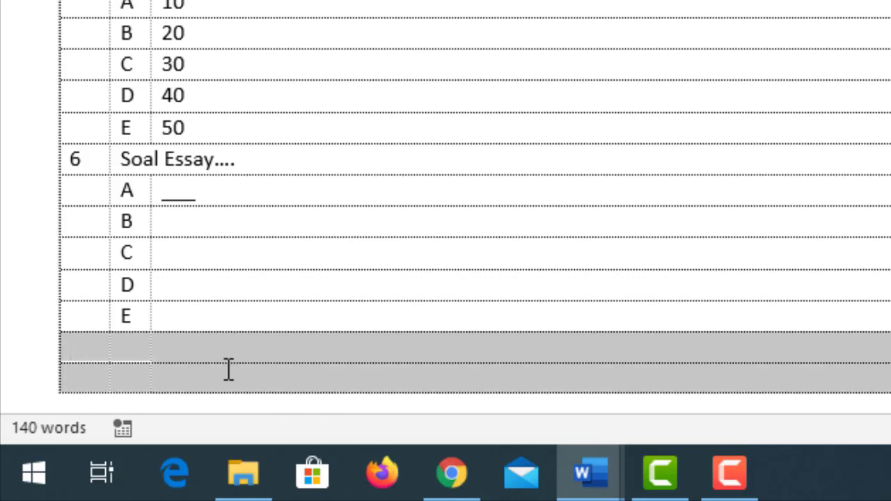
right_click(41, 358)
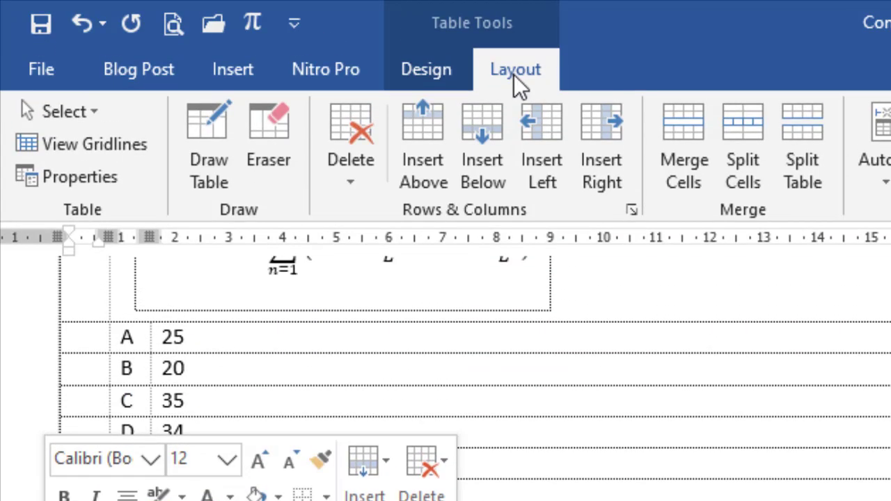
click(347, 180)
click(414, 280)
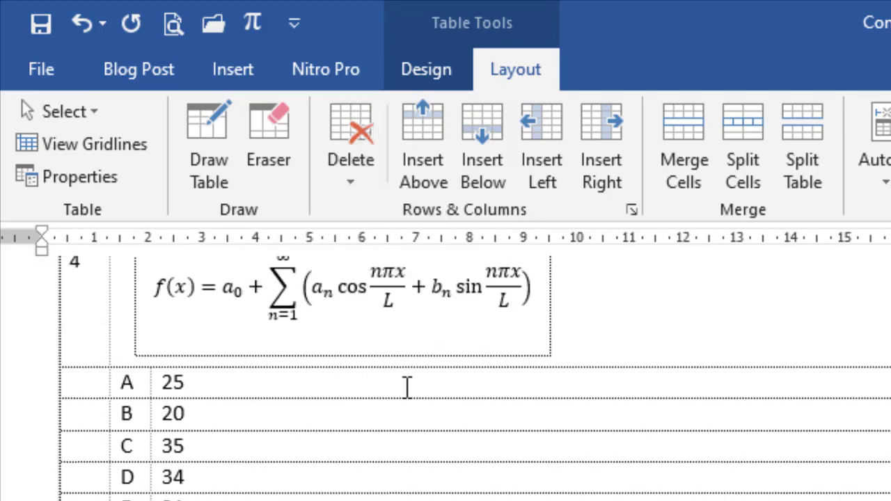
- Replace the post title placeholder "Tuliskan Judul Mapel Disini" above the question table with "Ujian ADUM"
scroll(446, 376, up, 5)
scroll(445, 376, up, 8)
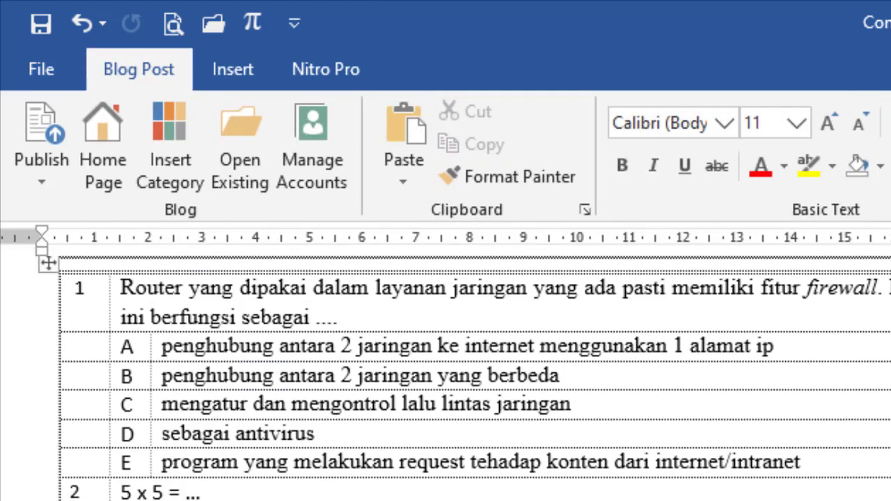
scroll(445, 376, down, 3)
scroll(445, 376, up, 2)
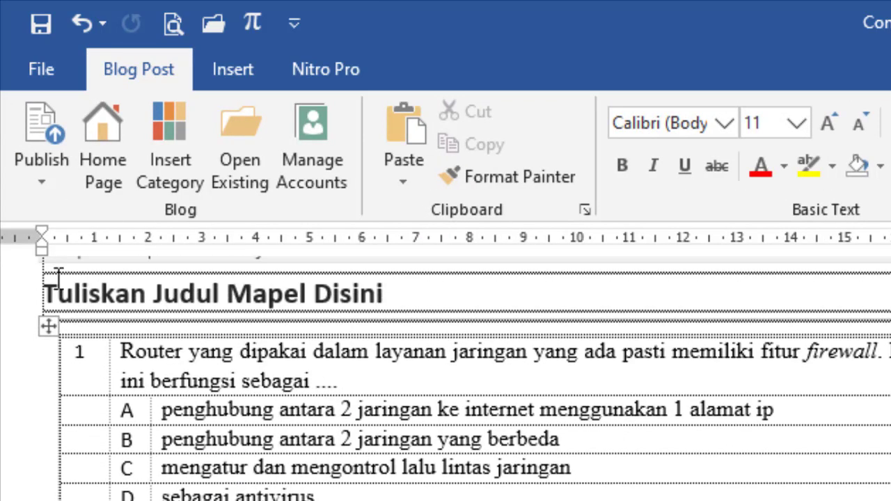
drag(43, 288, 413, 294)
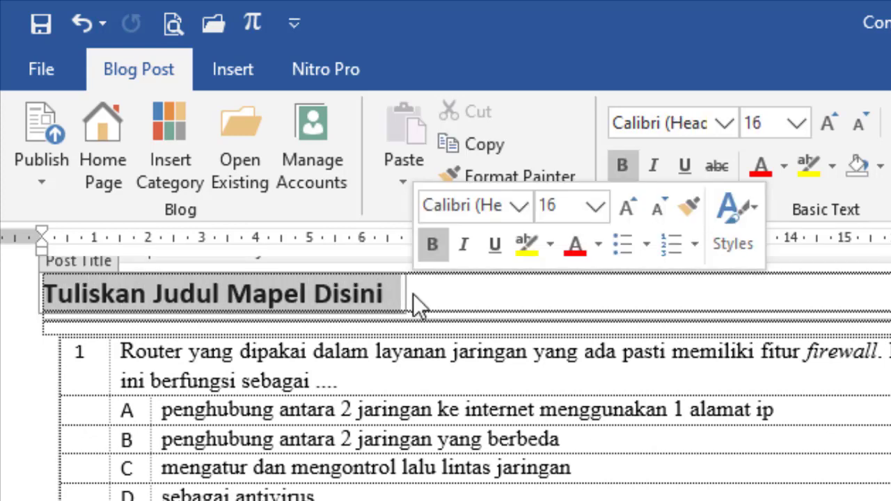
text(Uj)
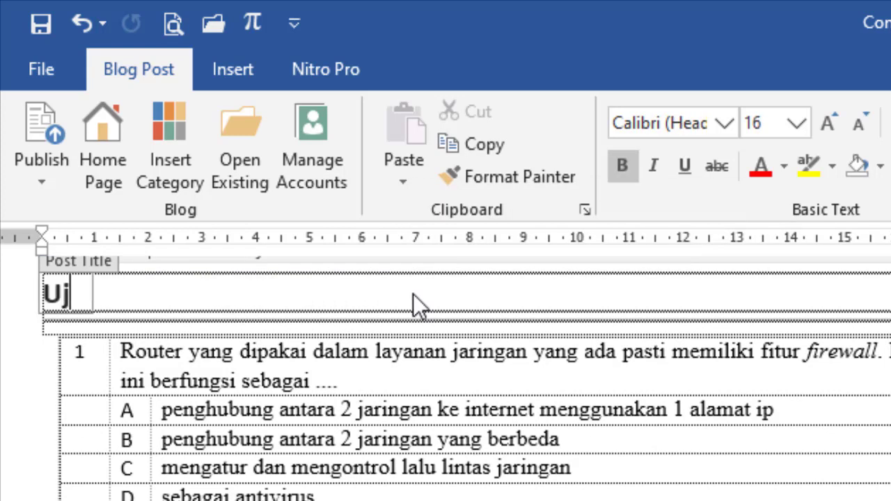
text(ian ADUM)
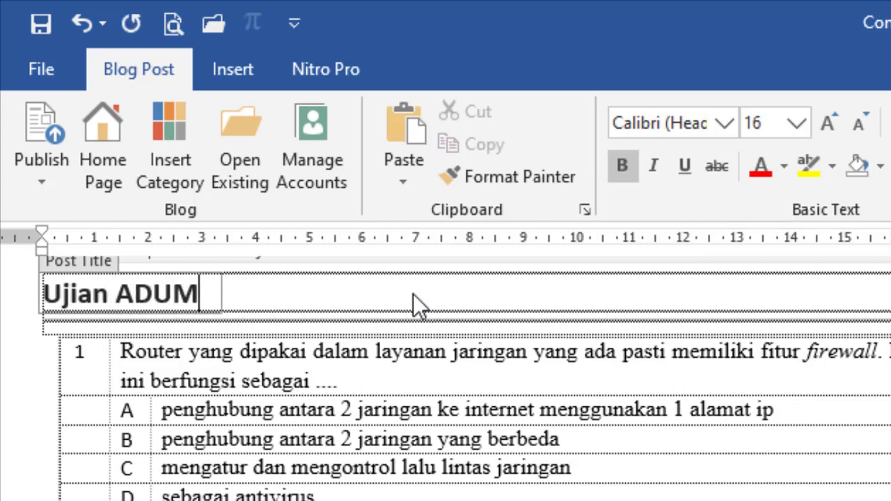
- Look over the questions in the table and close the Alt Text pane beside the document
scroll(237, 360, down, 10)
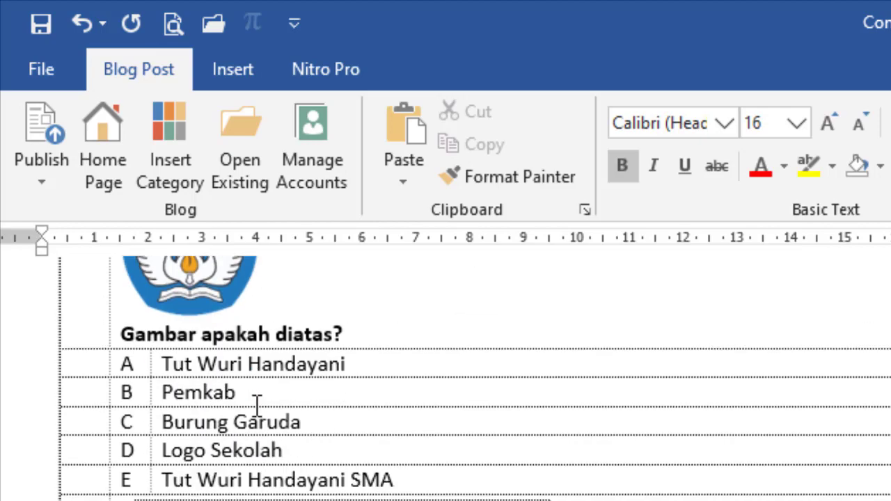
scroll(257, 404, down, 5)
scroll(258, 410, up, 10)
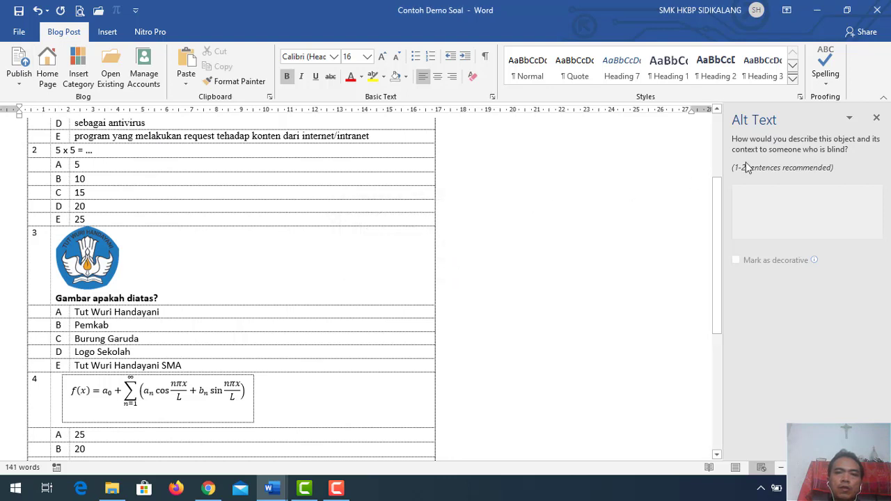
click(876, 118)
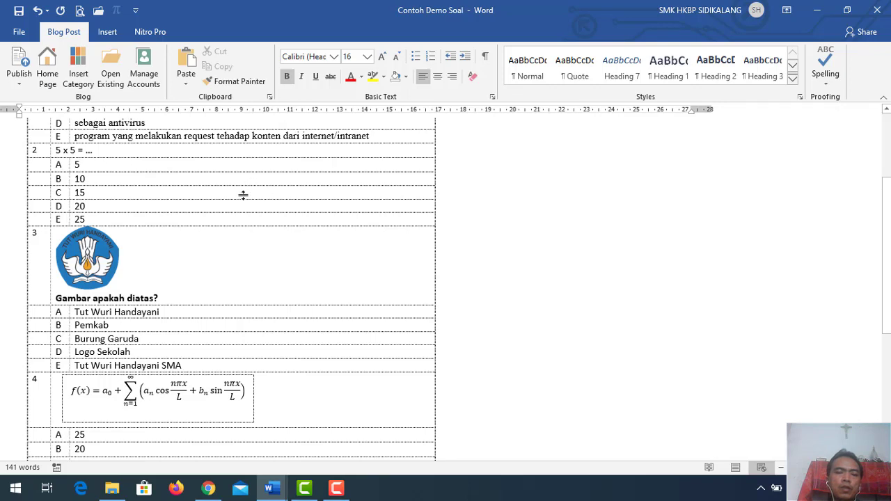
scroll(243, 195, up, 5)
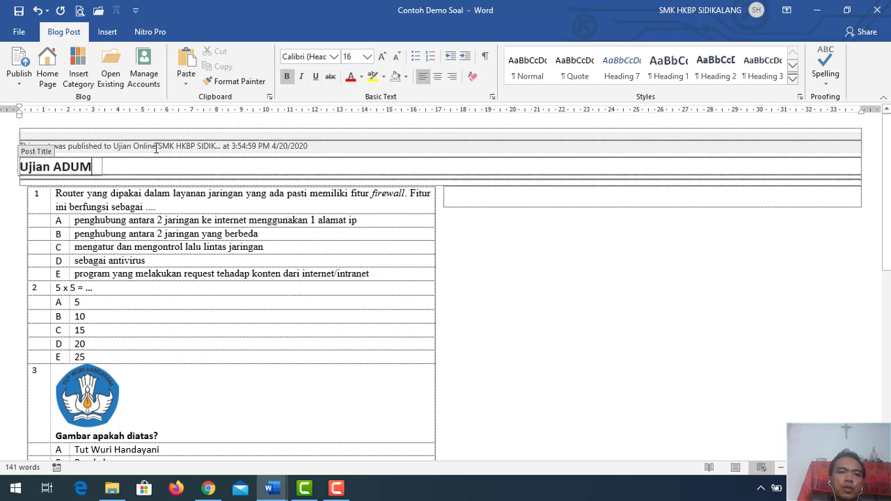
- Check the computer's Wi-Fi connection in the list of available networks and return to the document
click(132, 248)
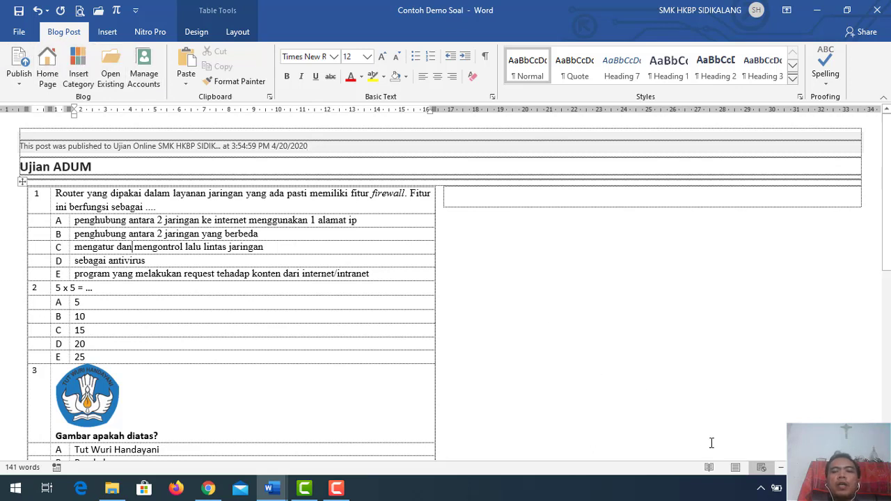
click(776, 487)
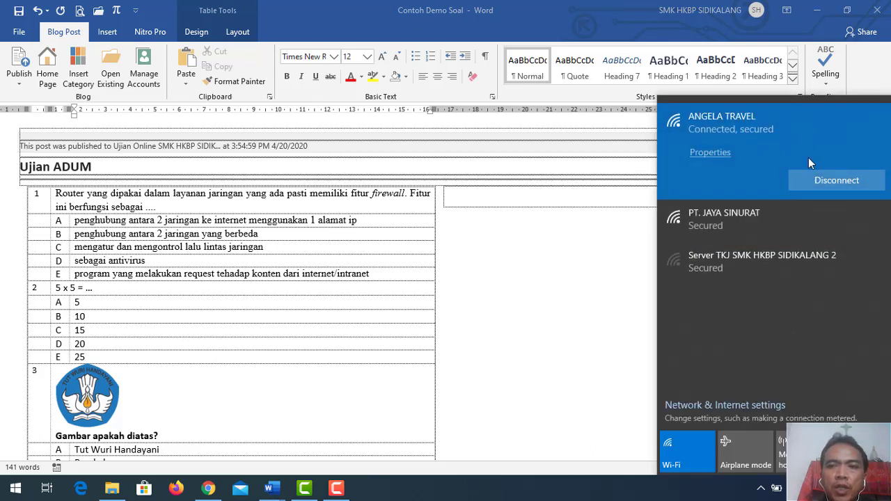
click(395, 227)
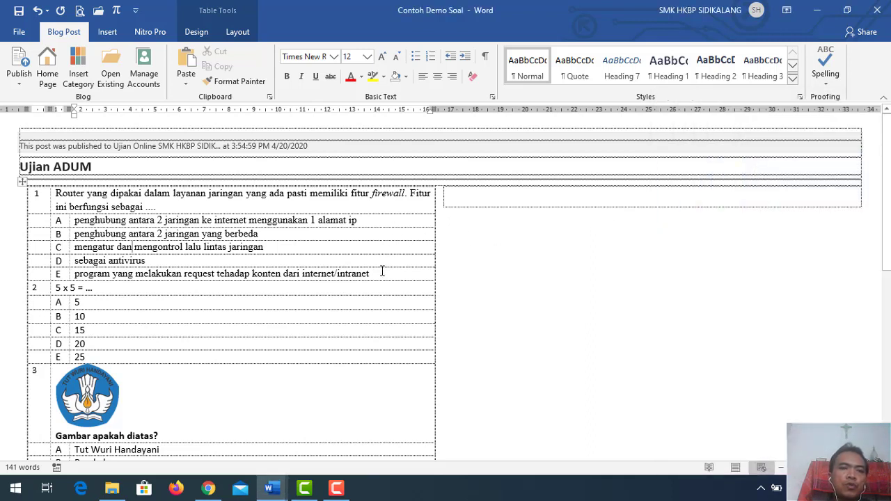